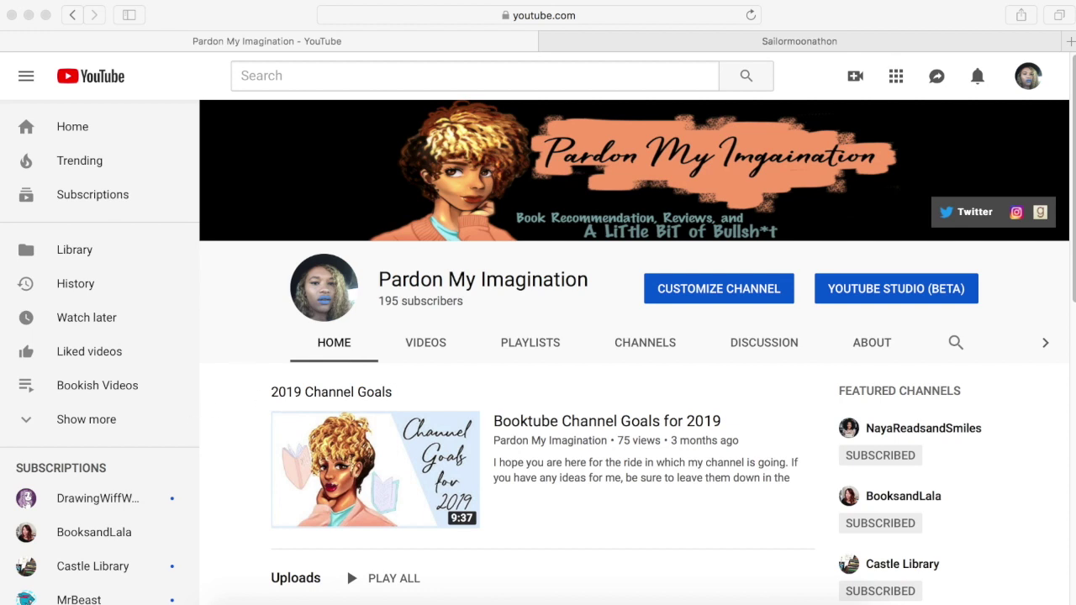
- Switch from the YouTube channel to the SailorMoonathon site tab
{"action": "left_click", "coordinate": [773, 46]}
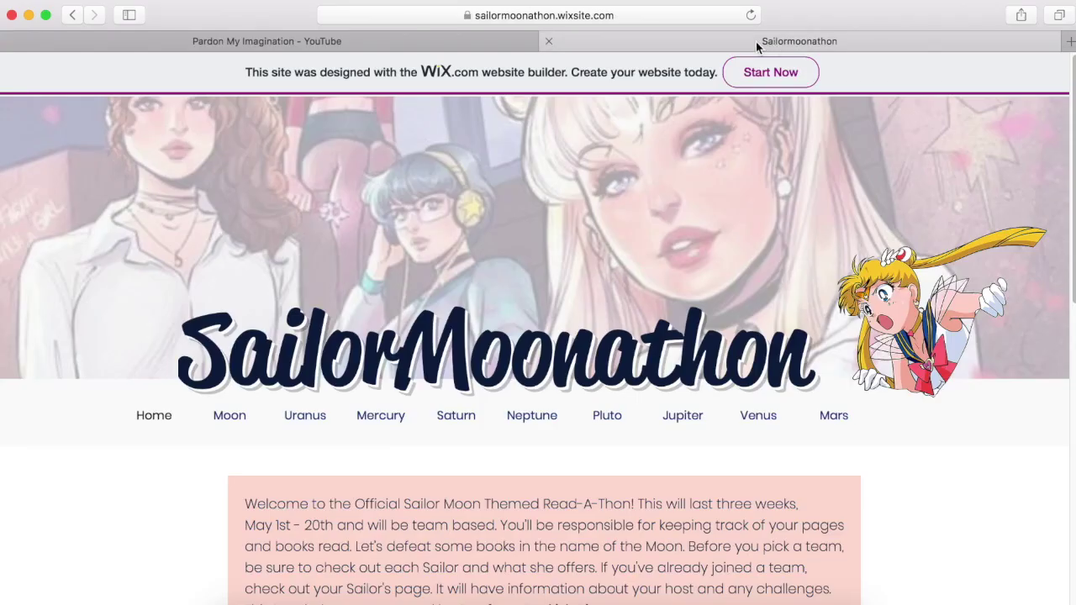
{"action": "left_click", "coordinate": [634, 17]}
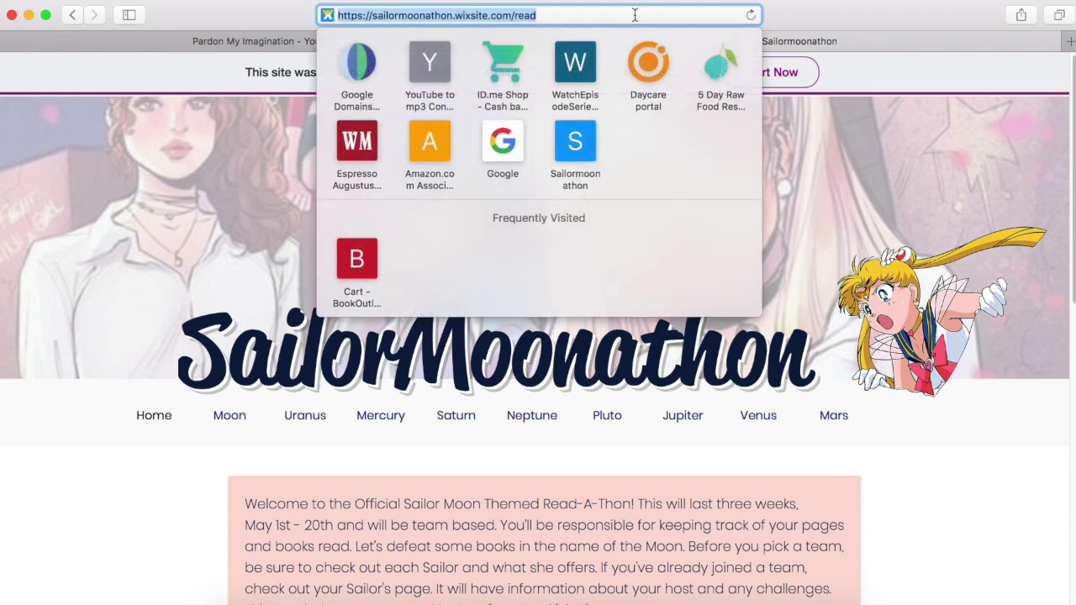
{"action": "left_click", "coordinate": [634, 15]}
{"action": "left_click", "coordinate": [175, 187]}
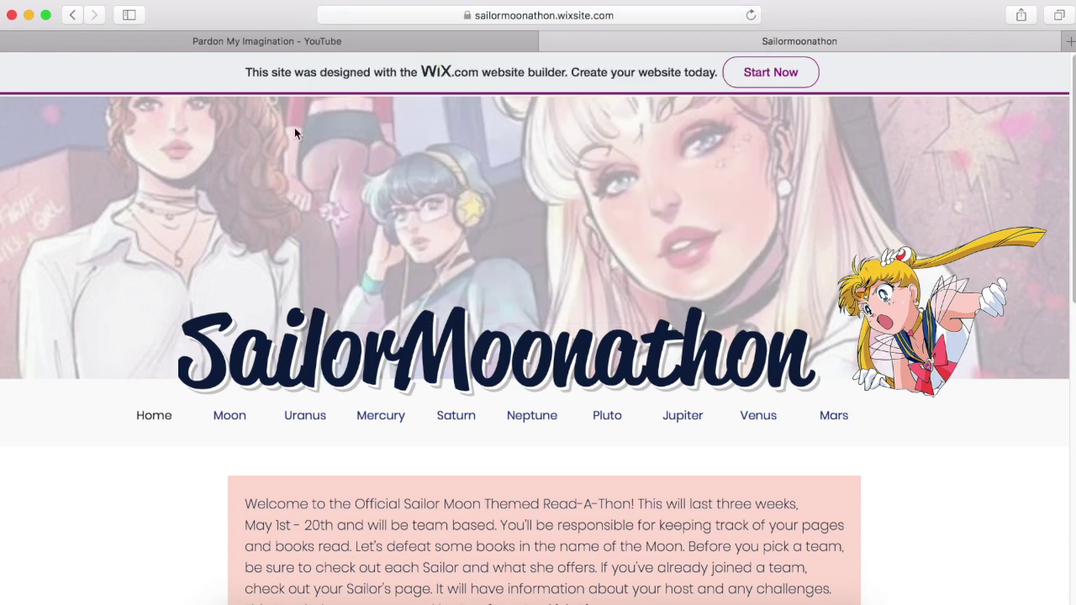
{"action": "scroll", "coordinate": [420, 134], "scroll_direction": "down", "scroll_amount": 3}
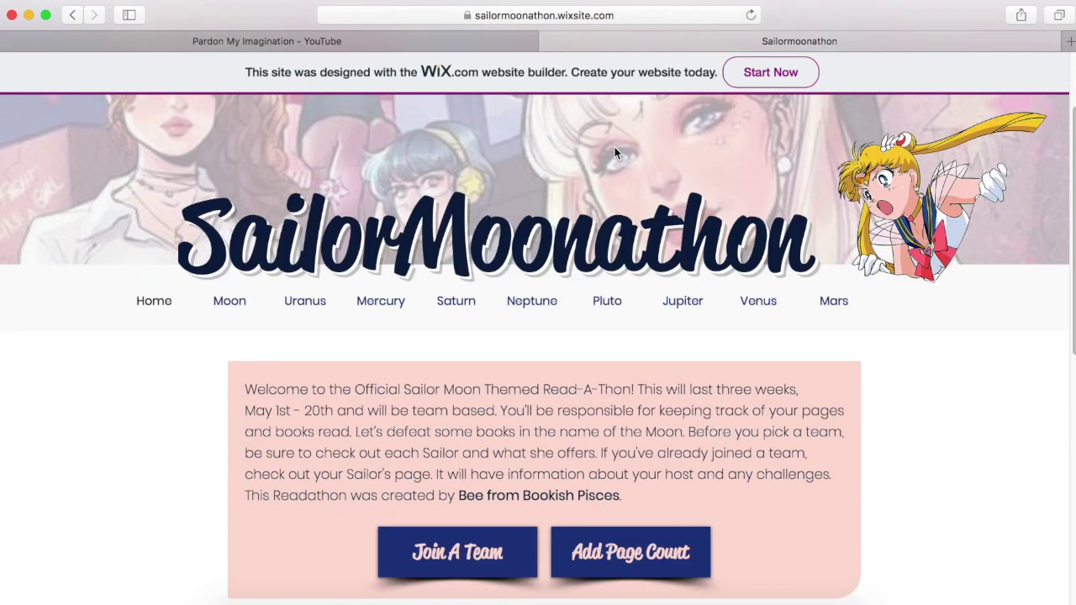
{"action": "scroll", "coordinate": [614, 151], "scroll_direction": "down", "scroll_amount": 1}
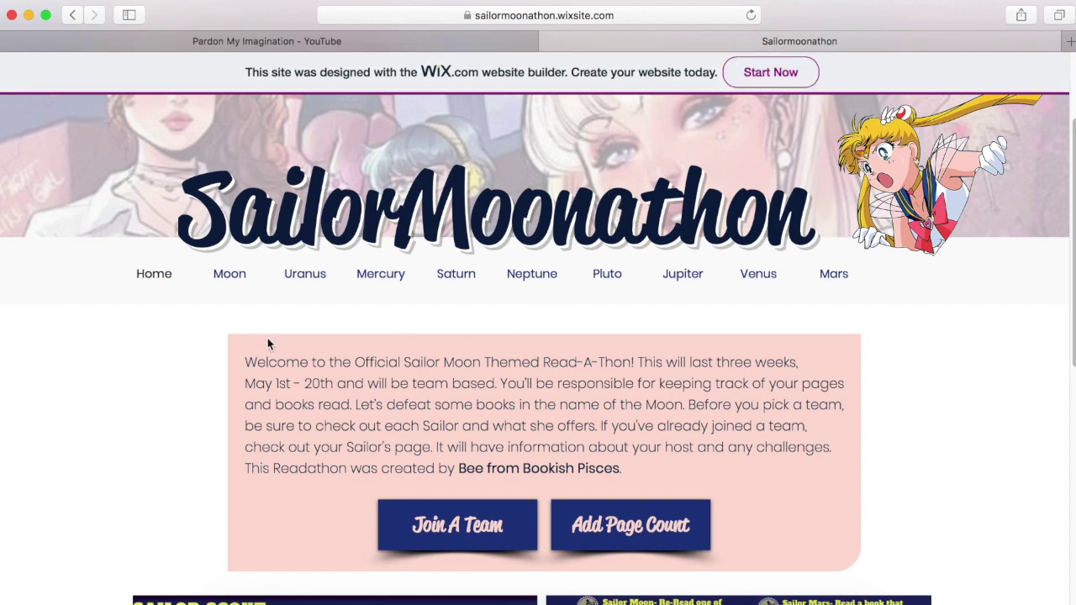
{"action": "scroll", "coordinate": [583, 366], "scroll_direction": "down", "scroll_amount": 5}
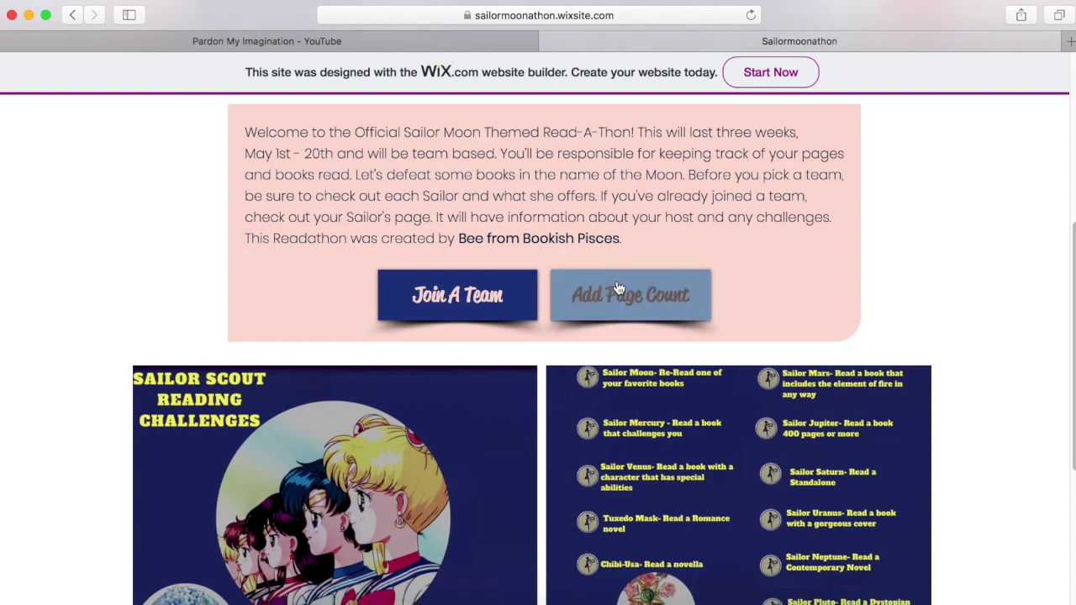
{"action": "scroll", "coordinate": [555, 254], "scroll_direction": "down", "scroll_amount": 6}
{"action": "scroll", "coordinate": [554, 254], "scroll_direction": "up", "scroll_amount": 15}
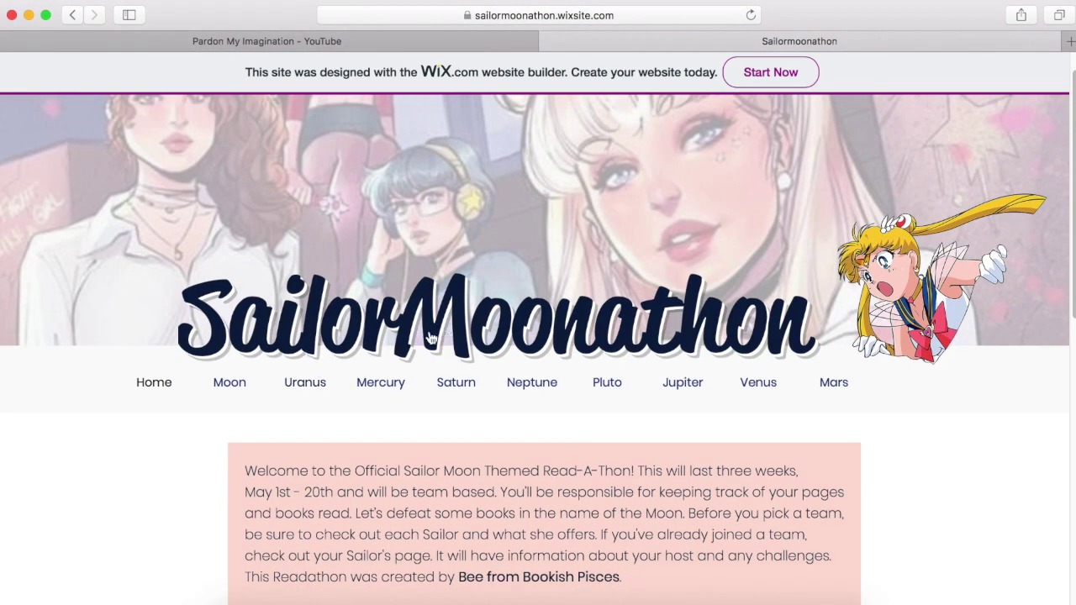
{"action": "scroll", "coordinate": [496, 300], "scroll_direction": "down", "scroll_amount": 7}
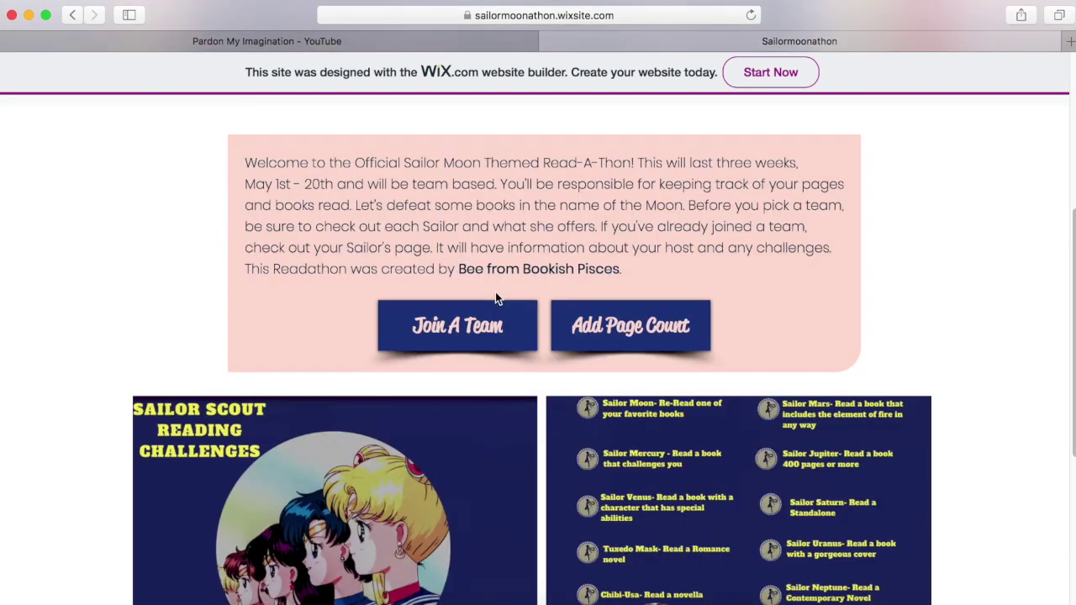
{"action": "scroll", "coordinate": [496, 297], "scroll_direction": "down", "scroll_amount": 1}
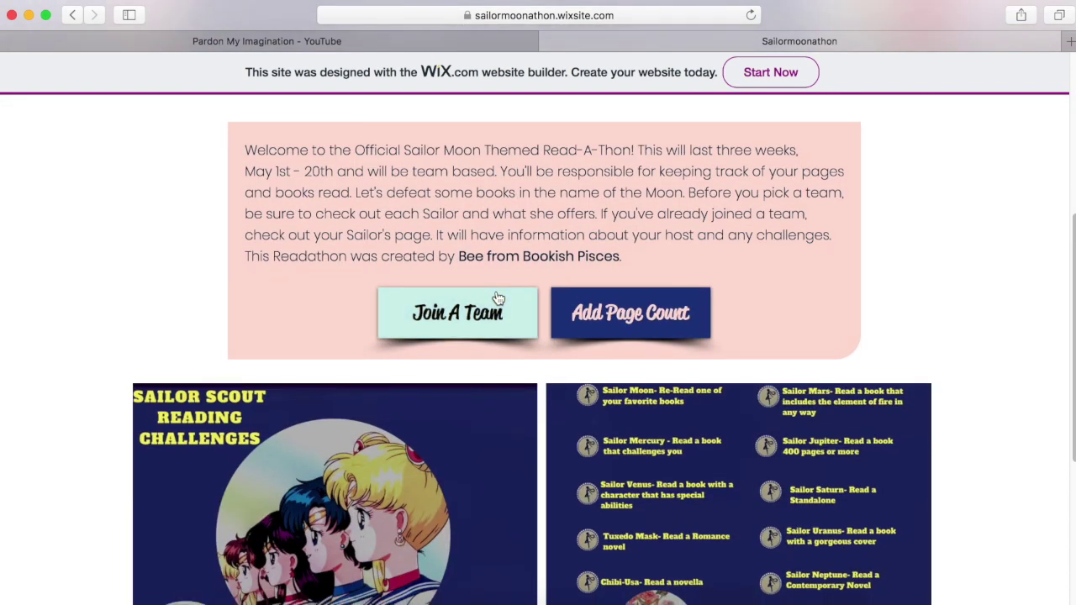
{"action": "scroll", "coordinate": [499, 298], "scroll_direction": "down", "scroll_amount": 7}
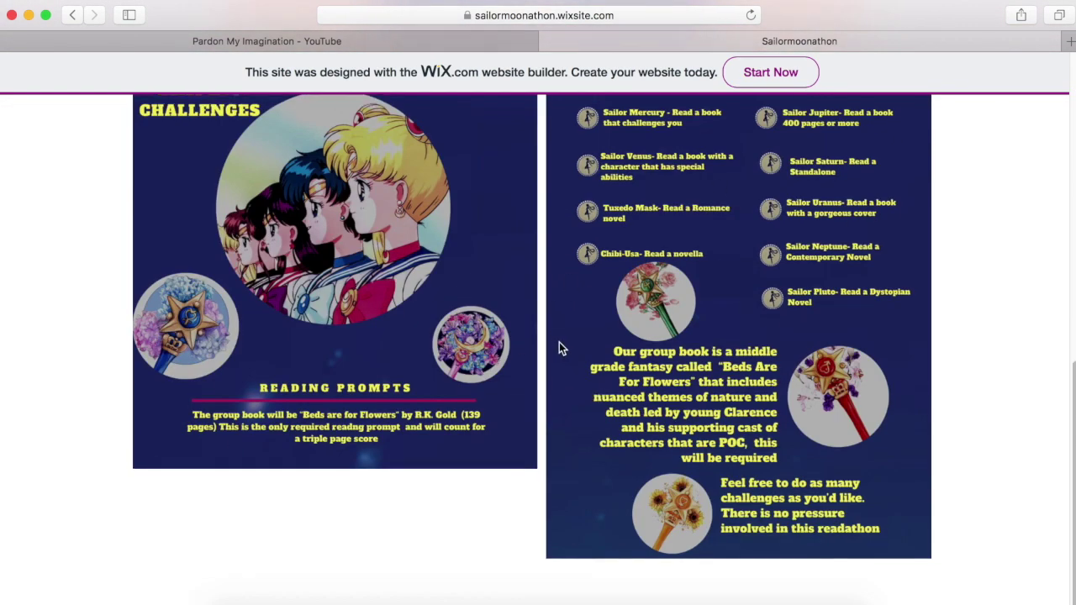
{"action": "scroll", "coordinate": [559, 342], "scroll_direction": "up", "scroll_amount": 8}
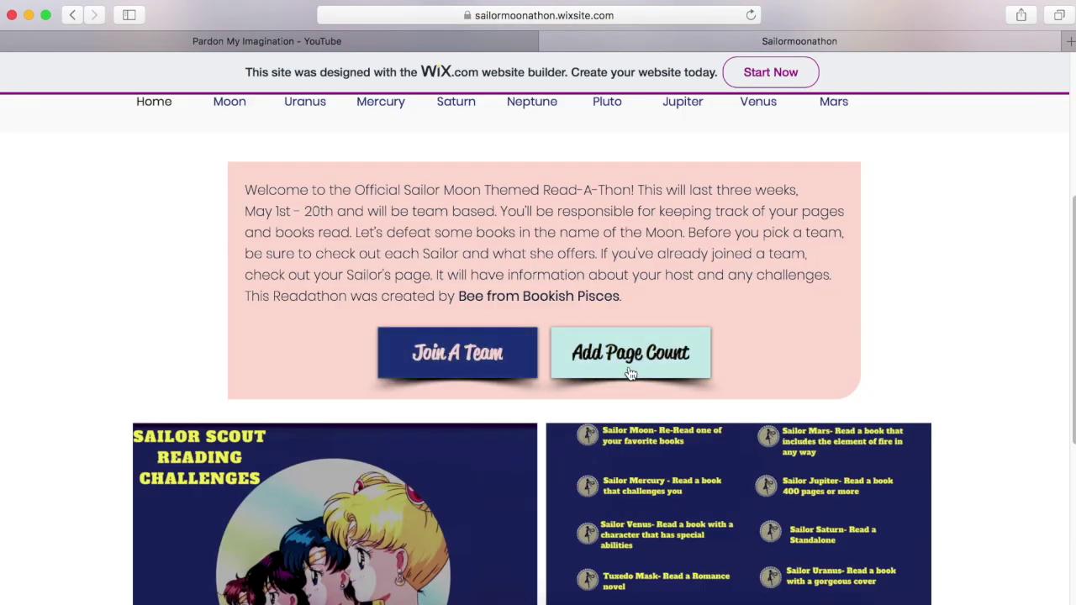
{"action": "scroll", "coordinate": [588, 290], "scroll_direction": "up", "scroll_amount": 2}
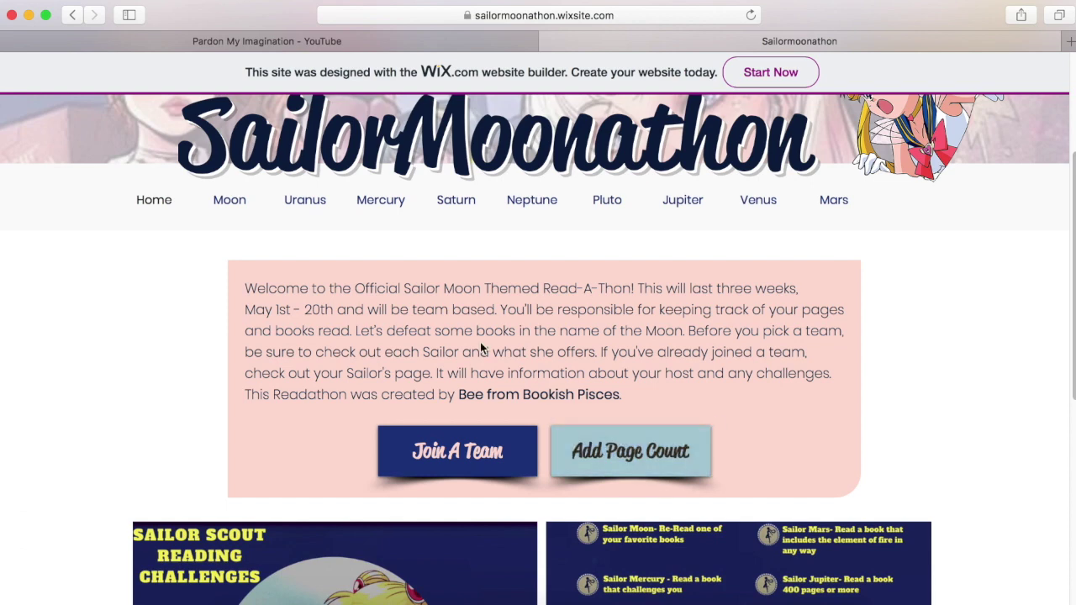
{"action": "left_click", "coordinate": [308, 206]}
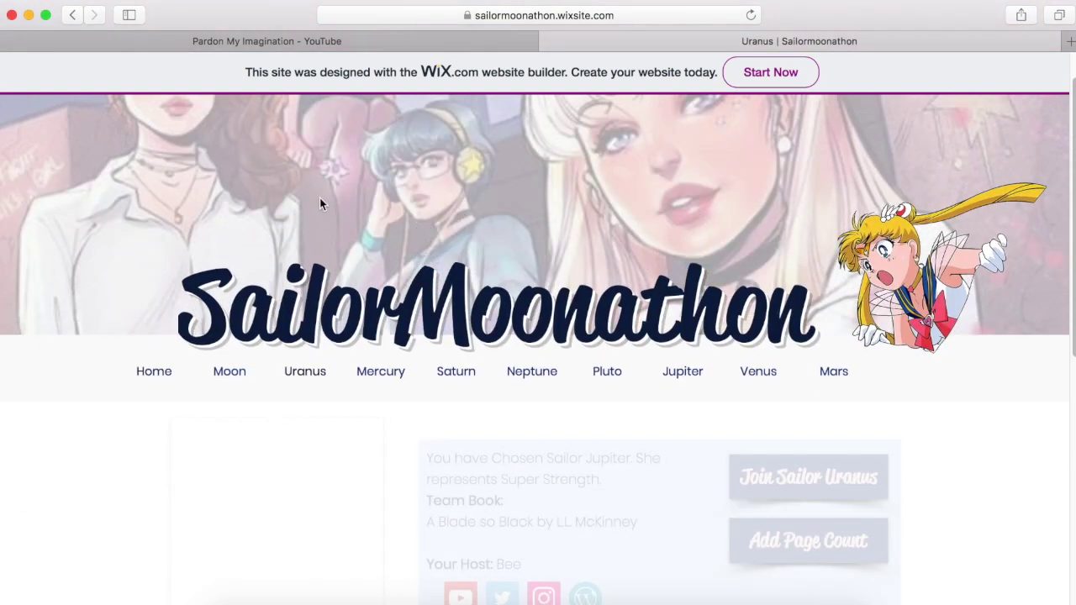
- Scroll through the Uranus team page to view its team book, host and comments
{"action": "scroll", "coordinate": [252, 359], "scroll_direction": "down", "scroll_amount": 5}
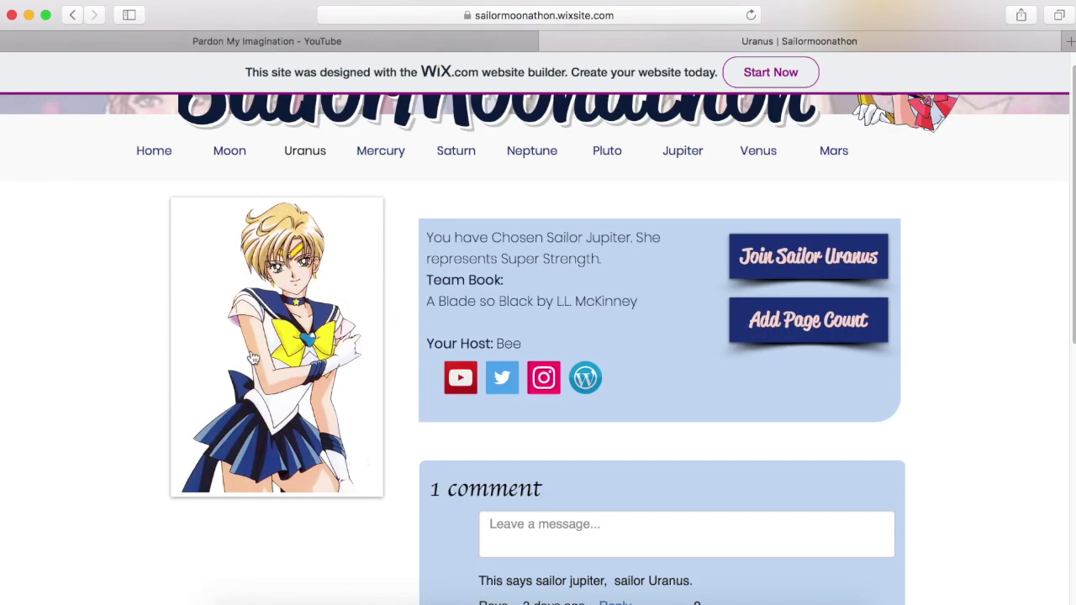
{"action": "scroll", "coordinate": [772, 304], "scroll_direction": "down", "scroll_amount": 1}
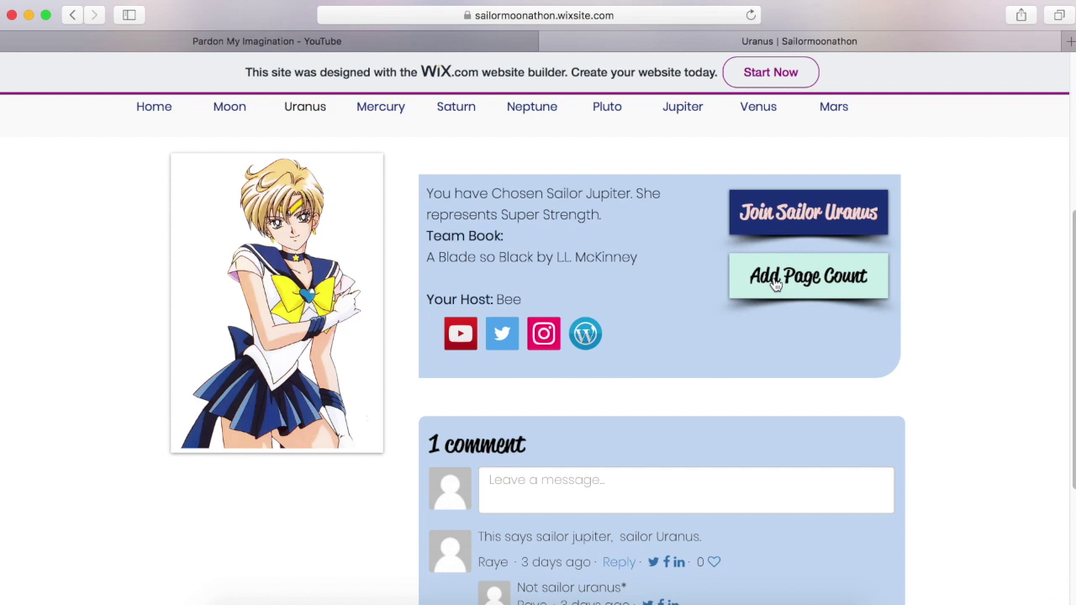
{"action": "scroll", "coordinate": [775, 284], "scroll_direction": "down", "scroll_amount": 2}
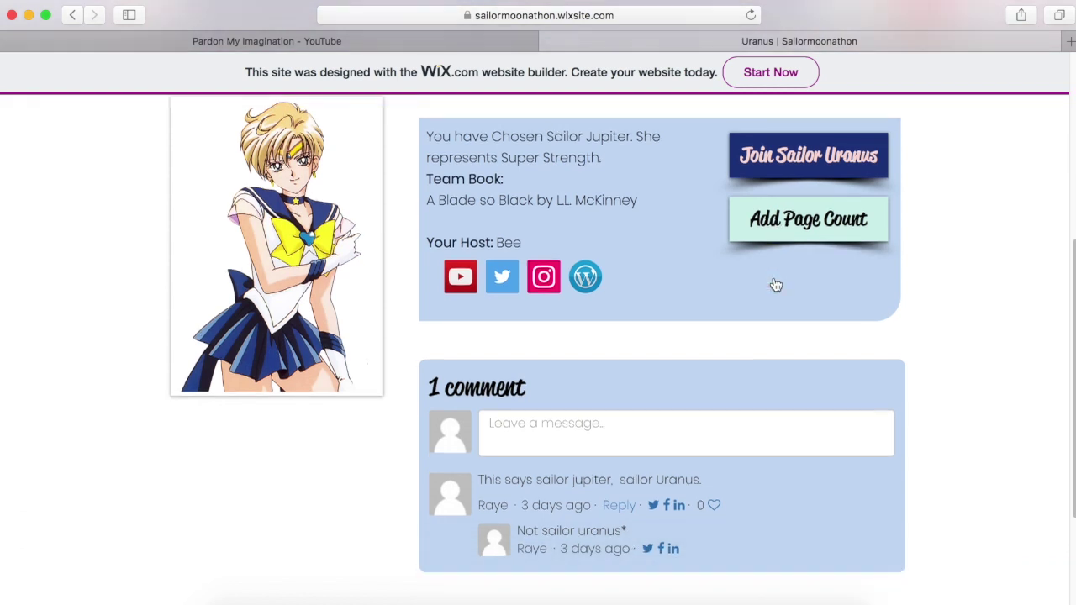
{"action": "scroll", "coordinate": [529, 547], "scroll_direction": "up", "scroll_amount": 1}
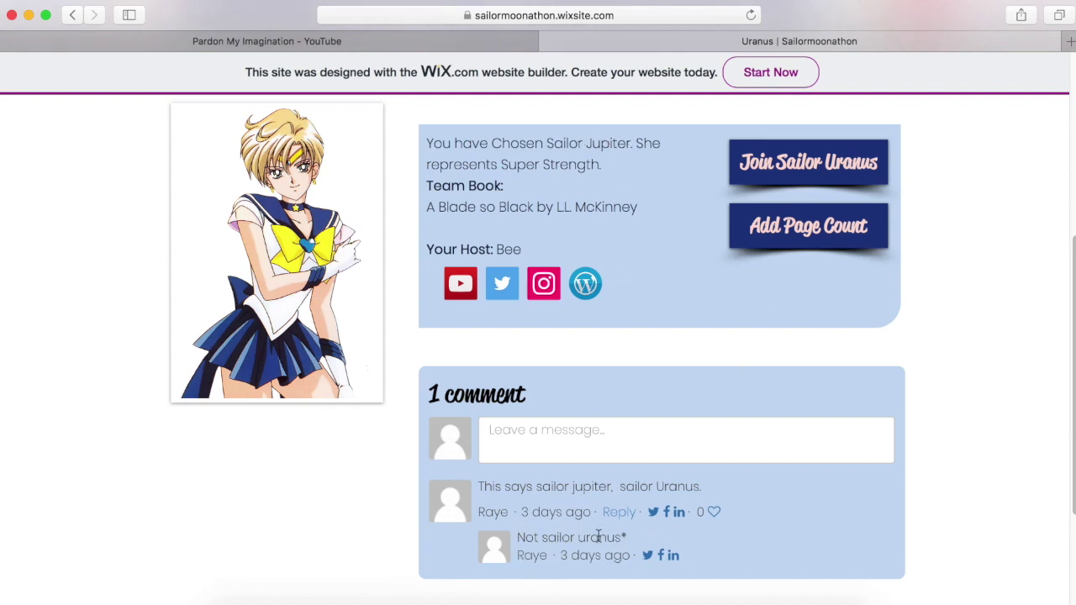
{"action": "scroll", "coordinate": [636, 257], "scroll_direction": "down", "scroll_amount": 3}
{"action": "scroll", "coordinate": [673, 277], "scroll_direction": "up", "scroll_amount": 12}
{"action": "scroll", "coordinate": [714, 320], "scroll_direction": "down", "scroll_amount": 7}
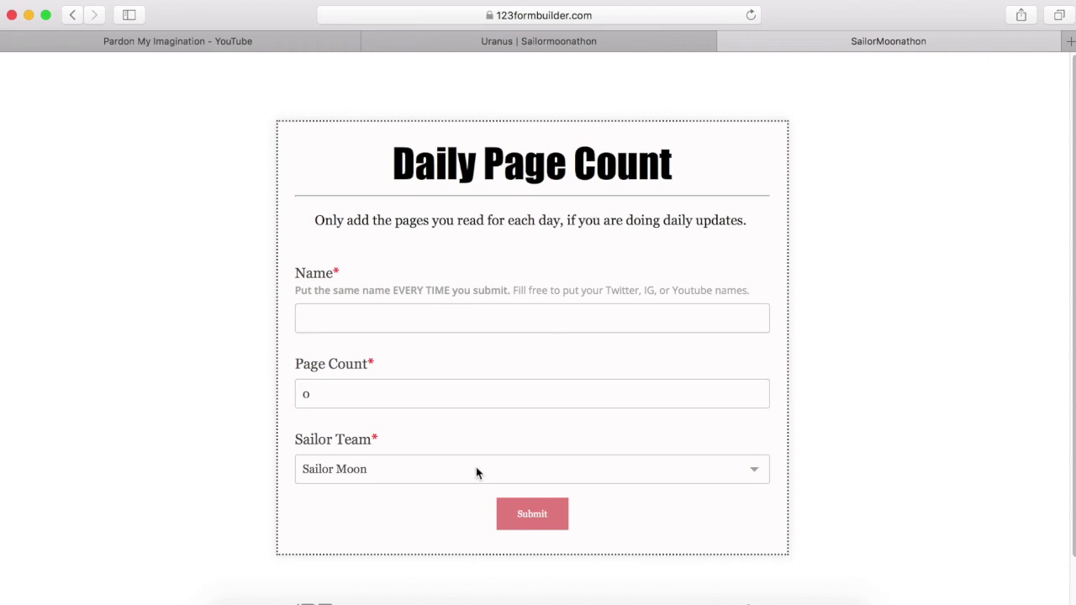
- Enter the name Pardonmeimrae in the form's Name field
{"action": "left_click", "coordinate": [414, 316]}
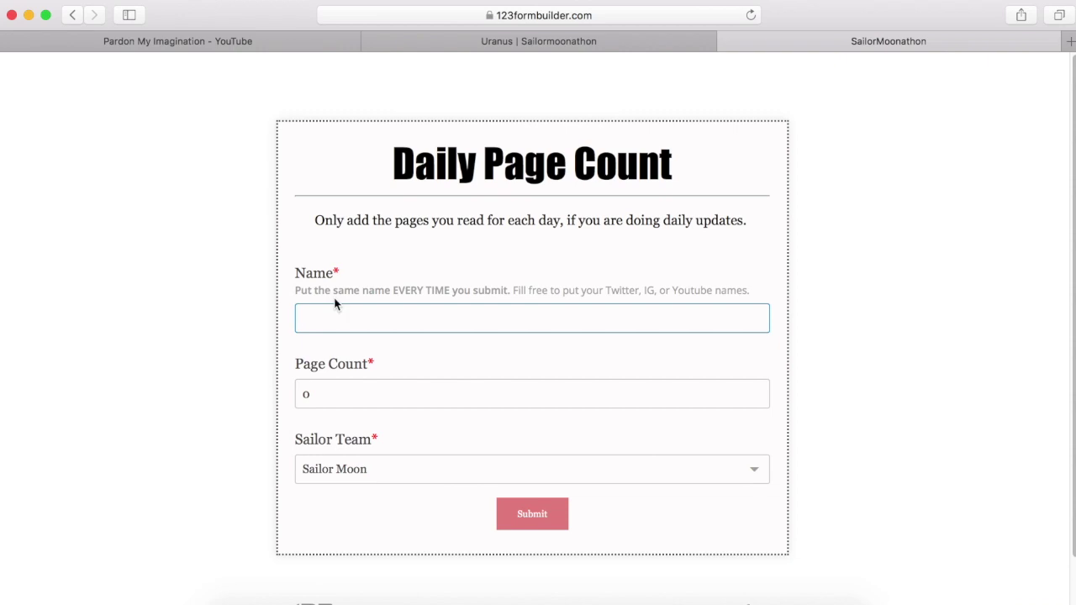
{"action": "type", "text": "O"}
{"action": "key", "text": "BackSpace"}
{"action": "type", "text": "ardonmeimrae"}
{"action": "mouse_move", "coordinate": [400, 318]}
{"action": "left_mouse_down"}
{"action": "mouse_move", "coordinate": [267, 316]}
{"action": "mouse_move", "coordinate": [361, 315]}
{"action": "left_mouse_up"}
{"action": "left_click", "coordinate": [347, 320]}
{"action": "left_click_drag", "start_coordinate": [426, 311], "coordinate": [279, 306]}
- Enter a page count of 100, choose team Sailor Uranus, and submit
{"action": "left_click", "coordinate": [345, 390]}
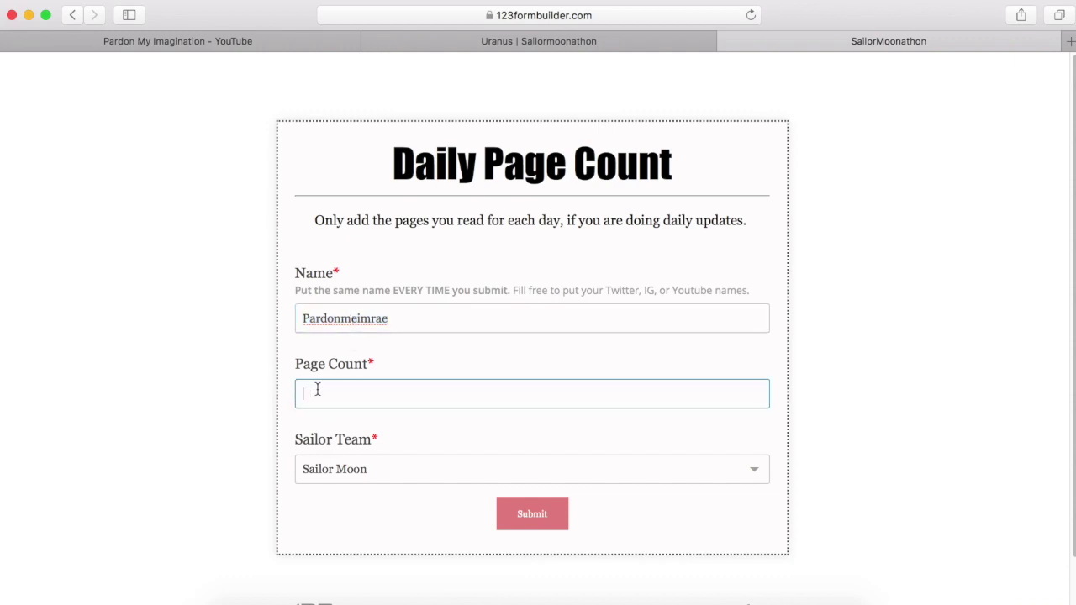
{"action": "type", "text": "100"}
{"action": "left_click", "coordinate": [392, 468]}
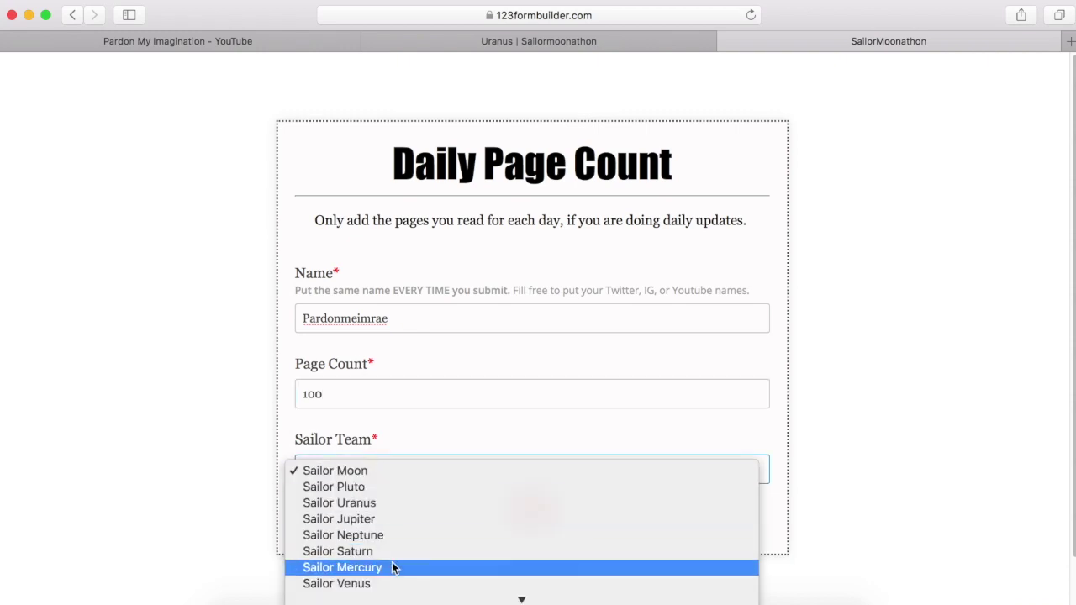
{"action": "left_click", "coordinate": [410, 505]}
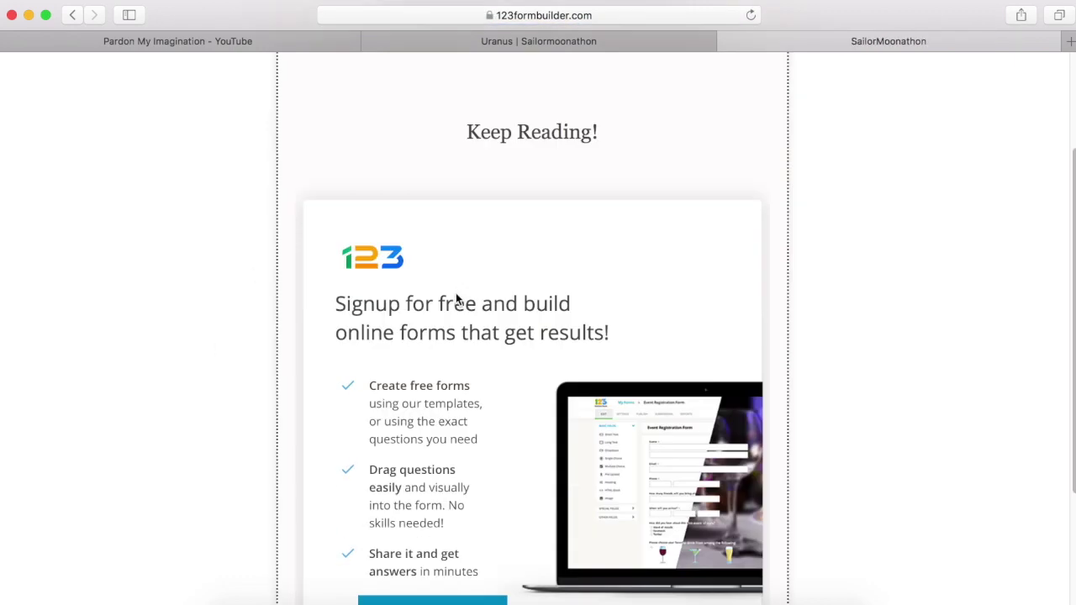
{"action": "scroll", "coordinate": [464, 287], "scroll_direction": "down", "scroll_amount": 2}
- Scroll through the Keep Reading! confirmation page to review it
{"action": "scroll", "coordinate": [464, 287], "scroll_direction": "up", "scroll_amount": 3}
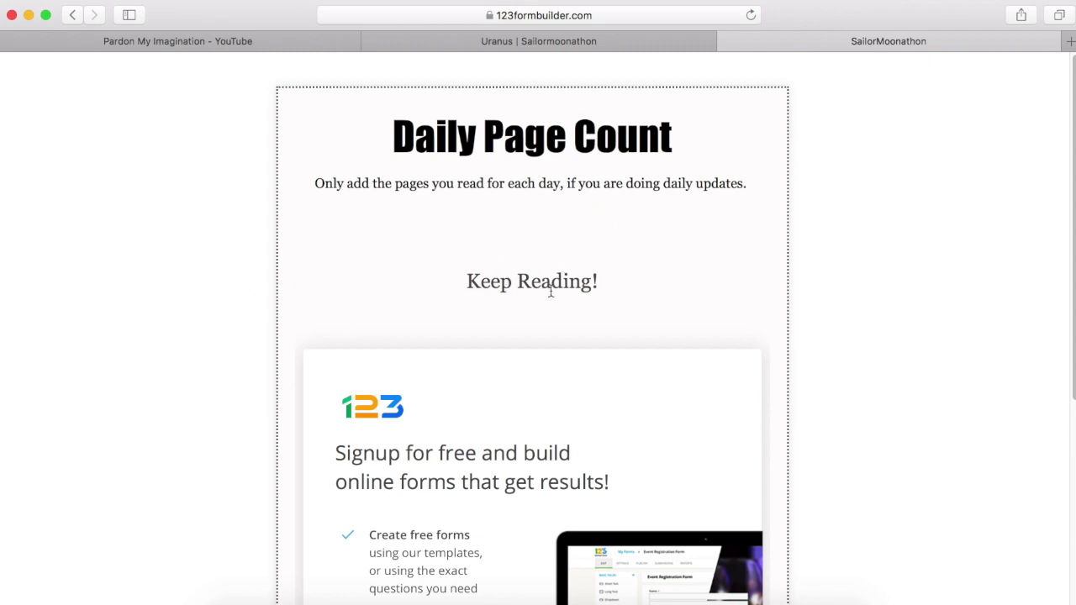
{"action": "scroll", "coordinate": [550, 292], "scroll_direction": "down", "scroll_amount": 2}
{"action": "scroll", "coordinate": [550, 292], "scroll_direction": "down", "scroll_amount": 3}
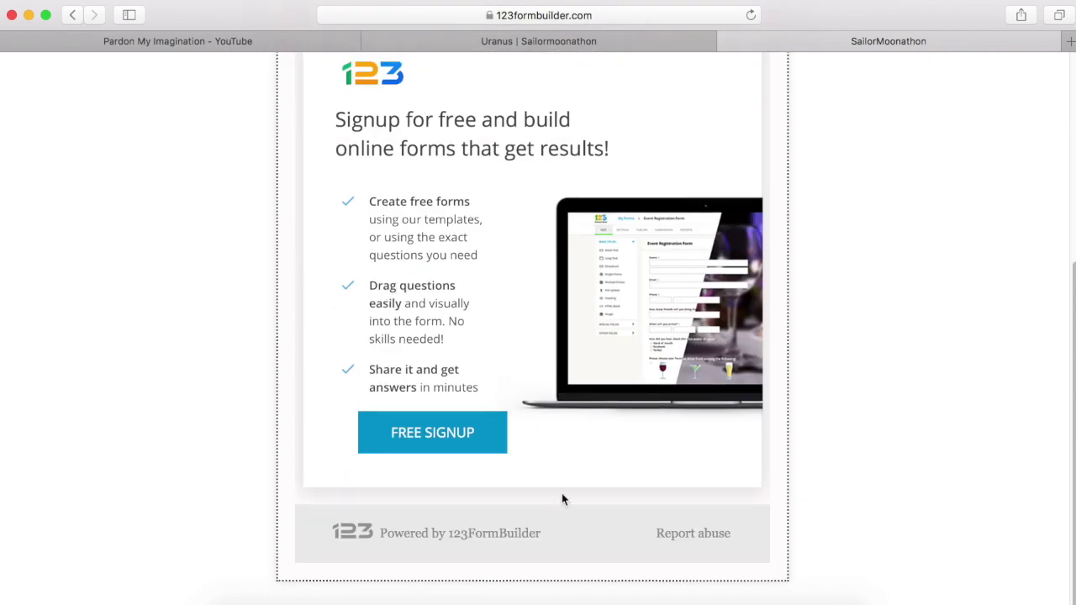
{"action": "scroll", "coordinate": [504, 353], "scroll_direction": "up", "scroll_amount": 5}
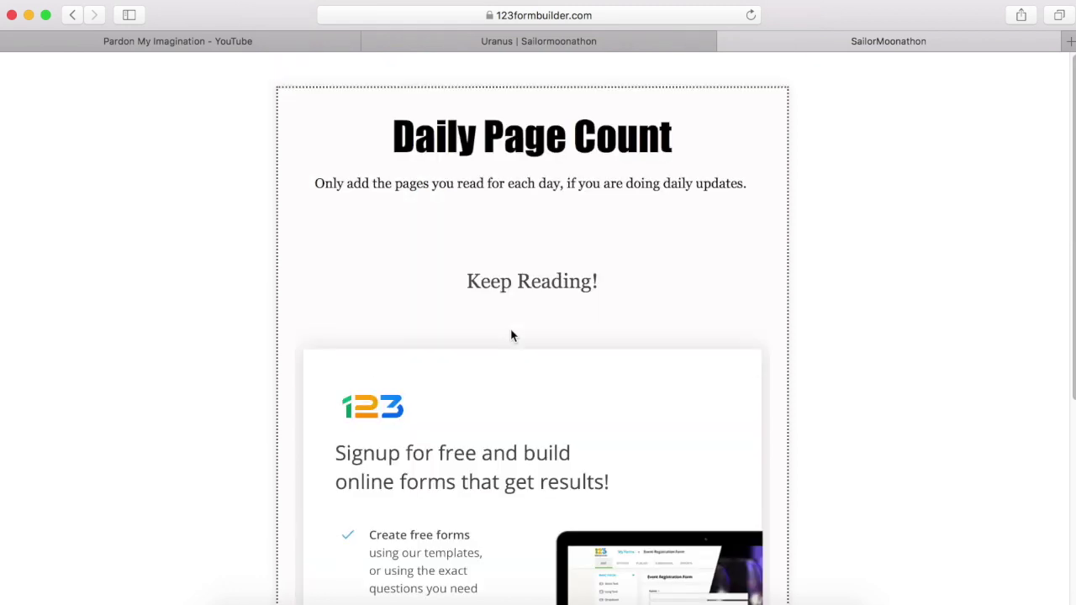
- Close the SailorMoonathon tab and load 123formbuilder.com in the YouTube tab
{"action": "mouse_move", "coordinate": [888, 41]}
{"action": "left_click", "coordinate": [728, 42]}
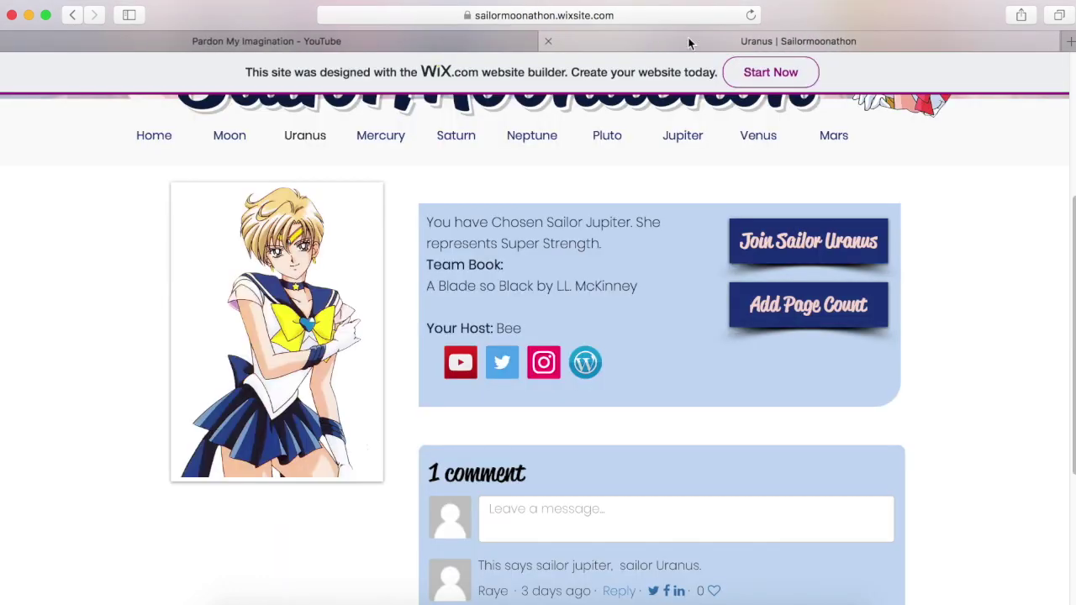
{"action": "left_click", "coordinate": [403, 41]}
{"action": "left_click", "coordinate": [403, 15]}
{"action": "key", "text": "BackSpace"}
{"action": "type", "text": "123formbuilder"}
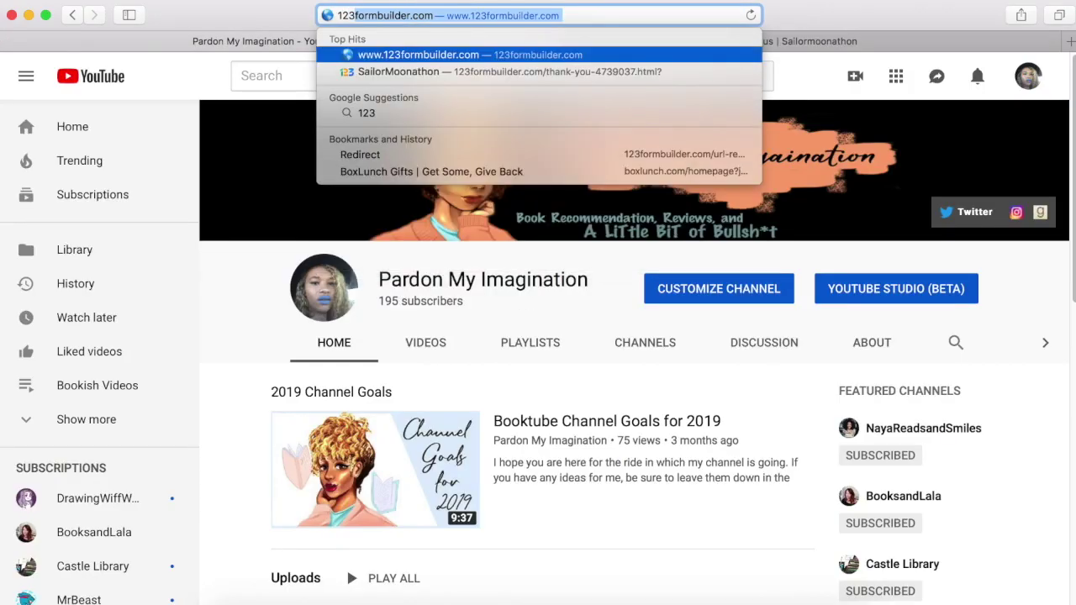
{"action": "key", "text": "Return"}
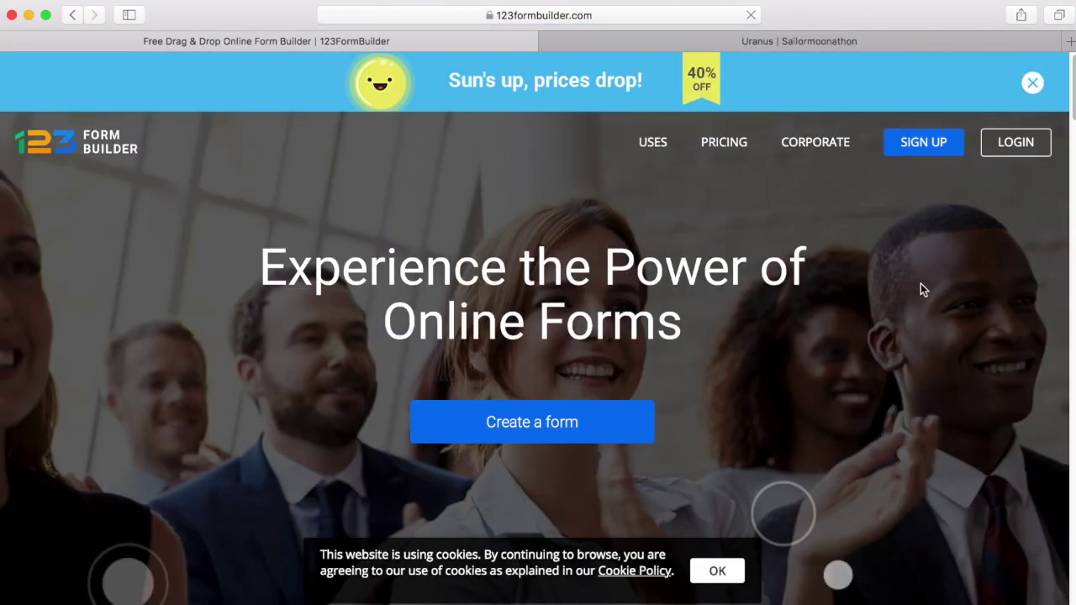
- Log in and open the SailorMoonathon form's submissions from the dashboard
{"action": "left_click", "coordinate": [1023, 143]}
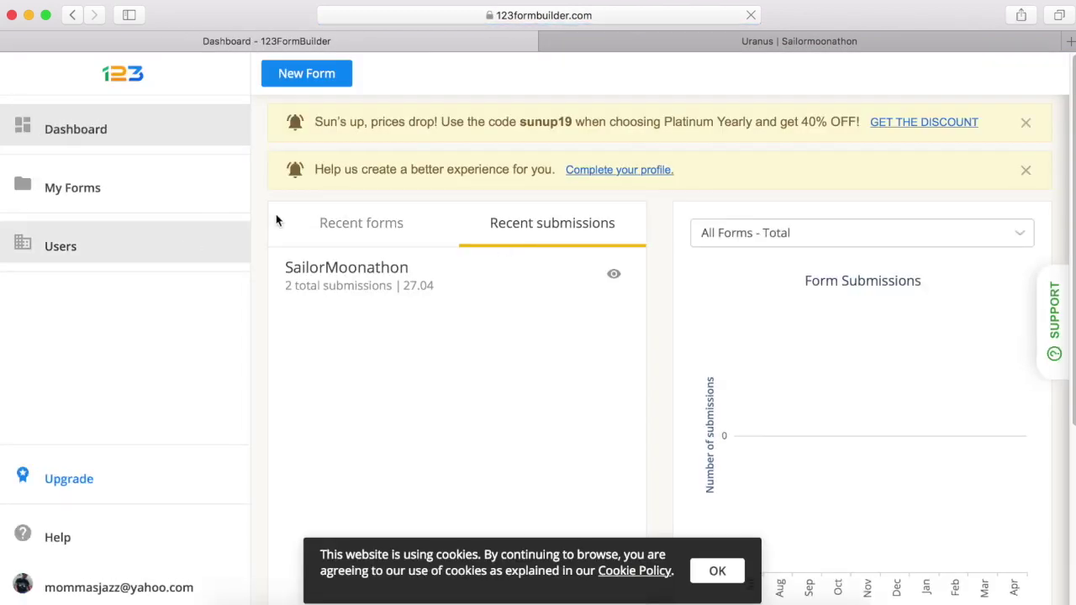
{"action": "scroll", "coordinate": [423, 280], "scroll_direction": "down", "scroll_amount": 2}
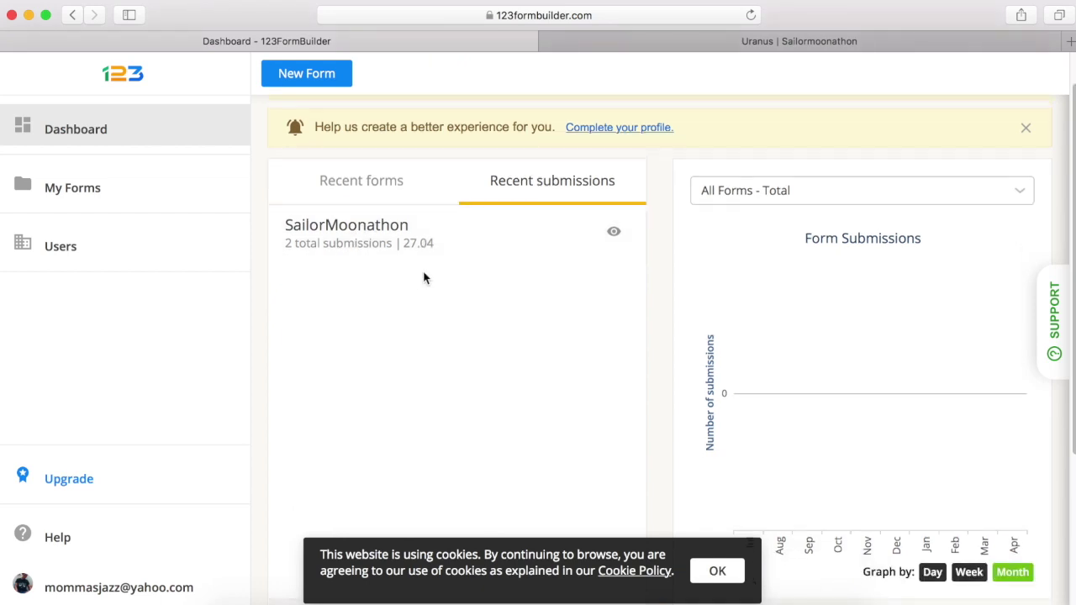
{"action": "scroll", "coordinate": [423, 279], "scroll_direction": "down", "scroll_amount": 3}
{"action": "scroll", "coordinate": [425, 270], "scroll_direction": "down", "scroll_amount": 3}
{"action": "scroll", "coordinate": [424, 270], "scroll_direction": "up", "scroll_amount": 3}
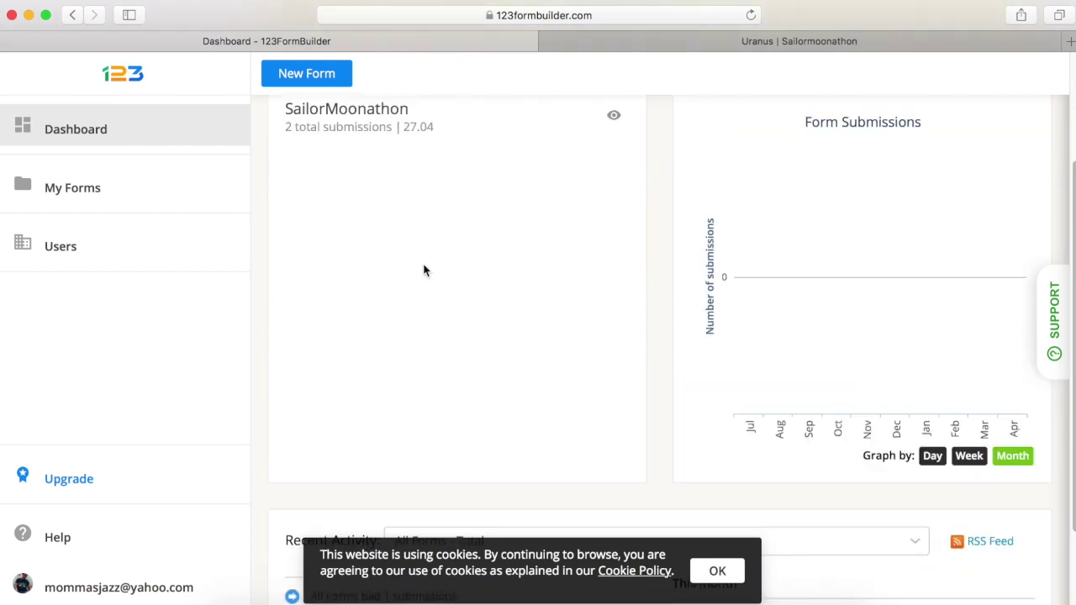
{"action": "scroll", "coordinate": [424, 270], "scroll_direction": "up", "scroll_amount": 4}
{"action": "scroll", "coordinate": [424, 269], "scroll_direction": "down", "scroll_amount": 7}
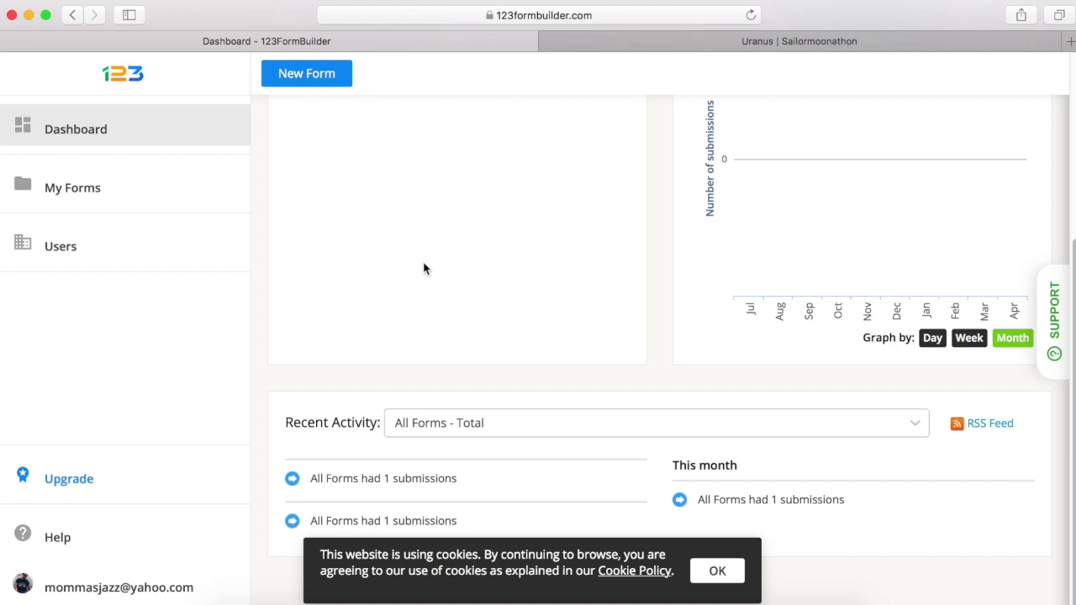
{"action": "scroll", "coordinate": [425, 269], "scroll_direction": "up", "scroll_amount": 7}
{"action": "left_click", "coordinate": [333, 286]}
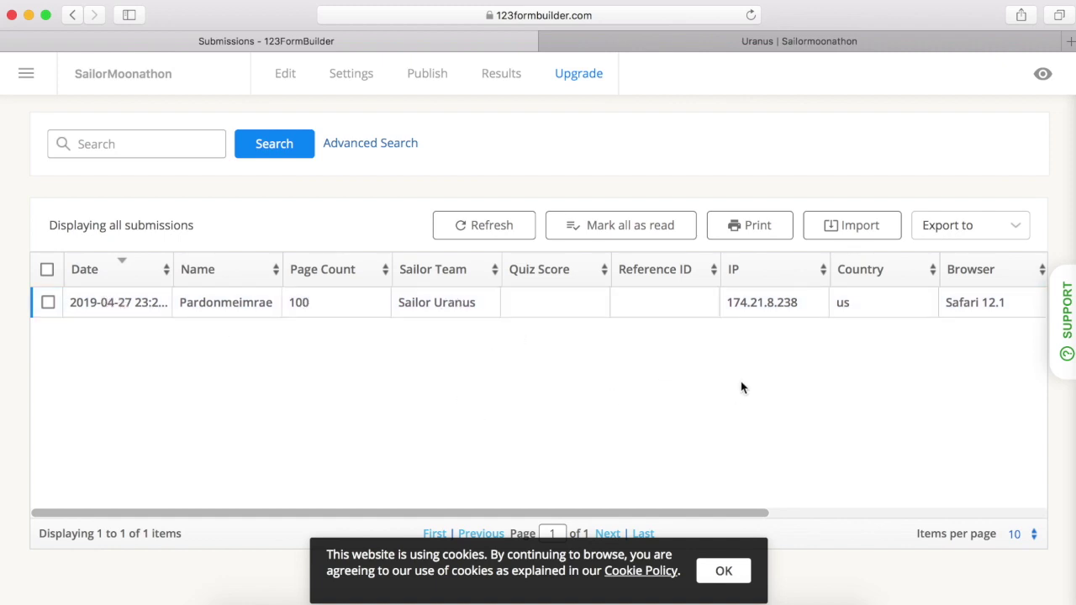
{"action": "left_click", "coordinate": [425, 509]}
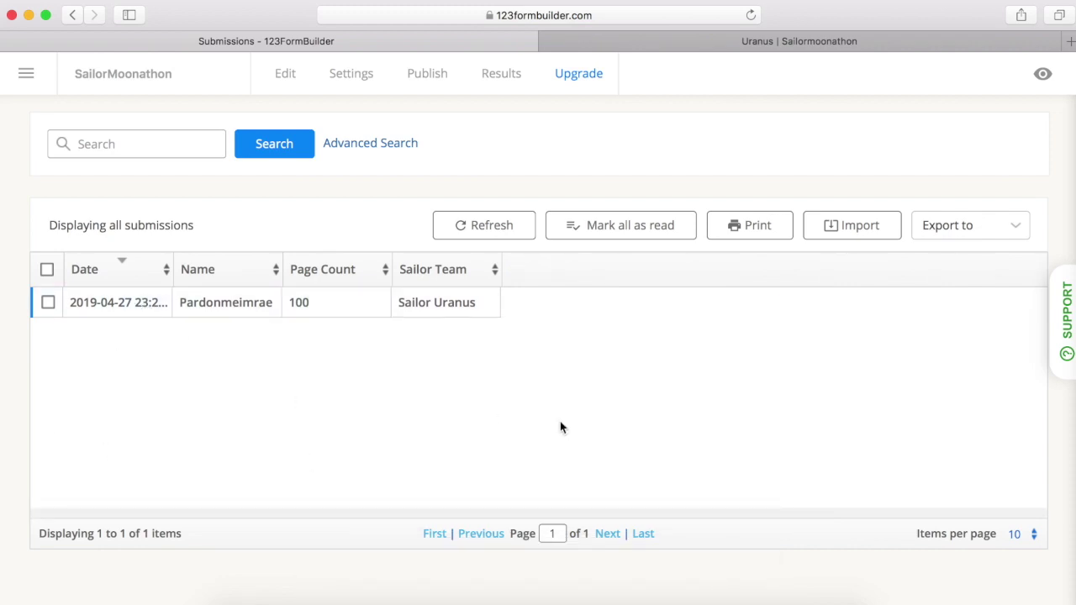
{"action": "left_click", "coordinate": [48, 303]}
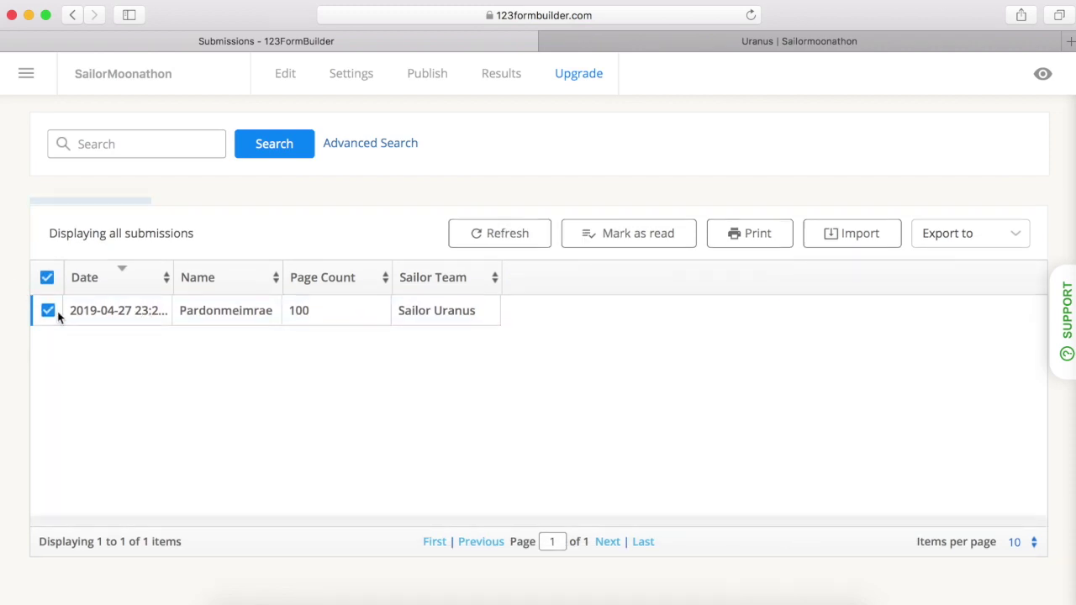
{"action": "left_click", "coordinate": [65, 240]}
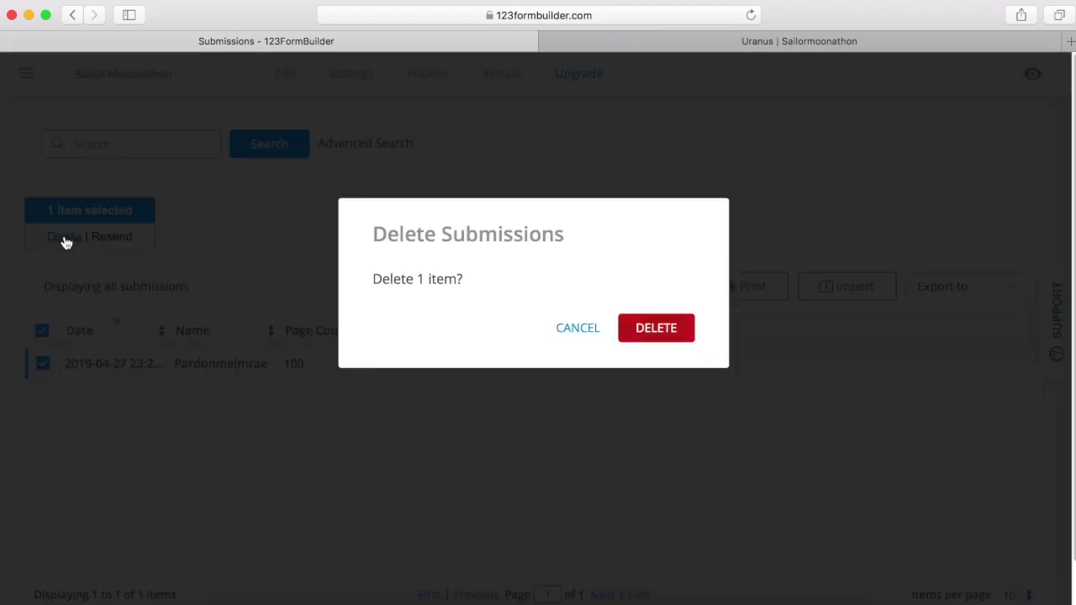
{"action": "left_click", "coordinate": [647, 335]}
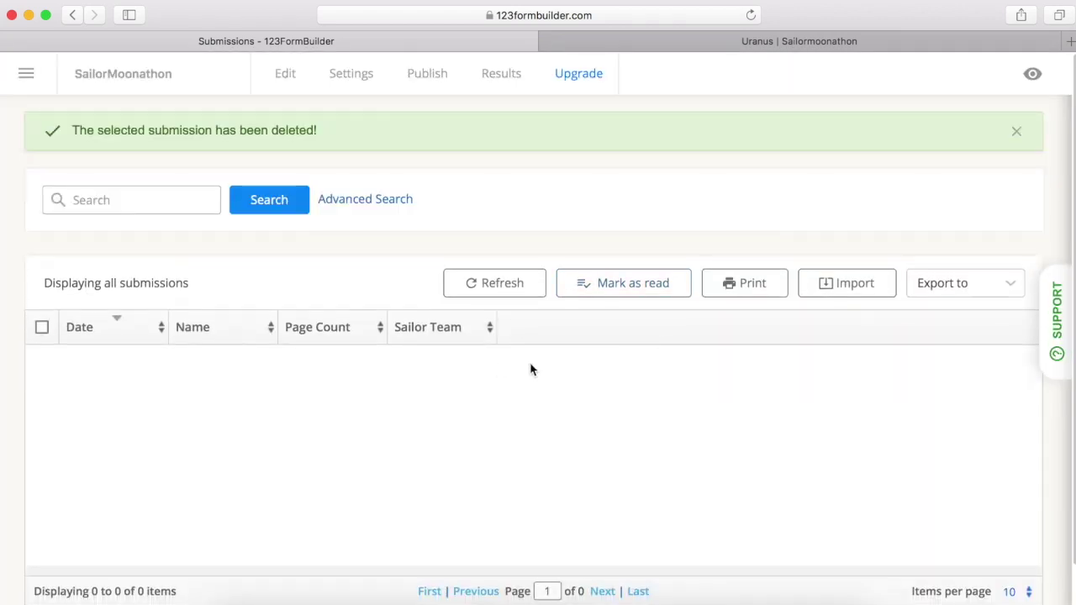
- Check the deletion banner and empty table, then return to the Uranus | Sailormoonathon tab
{"action": "scroll", "coordinate": [226, 405], "scroll_direction": "down", "scroll_amount": 2}
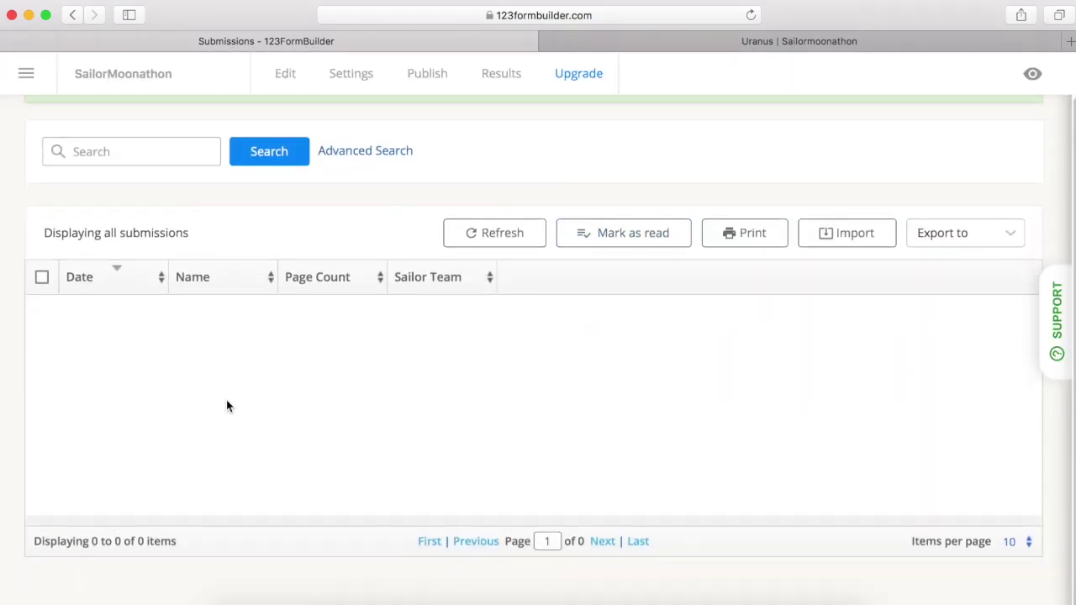
{"action": "scroll", "coordinate": [227, 406], "scroll_direction": "up", "scroll_amount": 2}
{"action": "scroll", "coordinate": [164, 376], "scroll_direction": "down", "scroll_amount": 2}
{"action": "scroll", "coordinate": [190, 318], "scroll_direction": "up", "scroll_amount": 1}
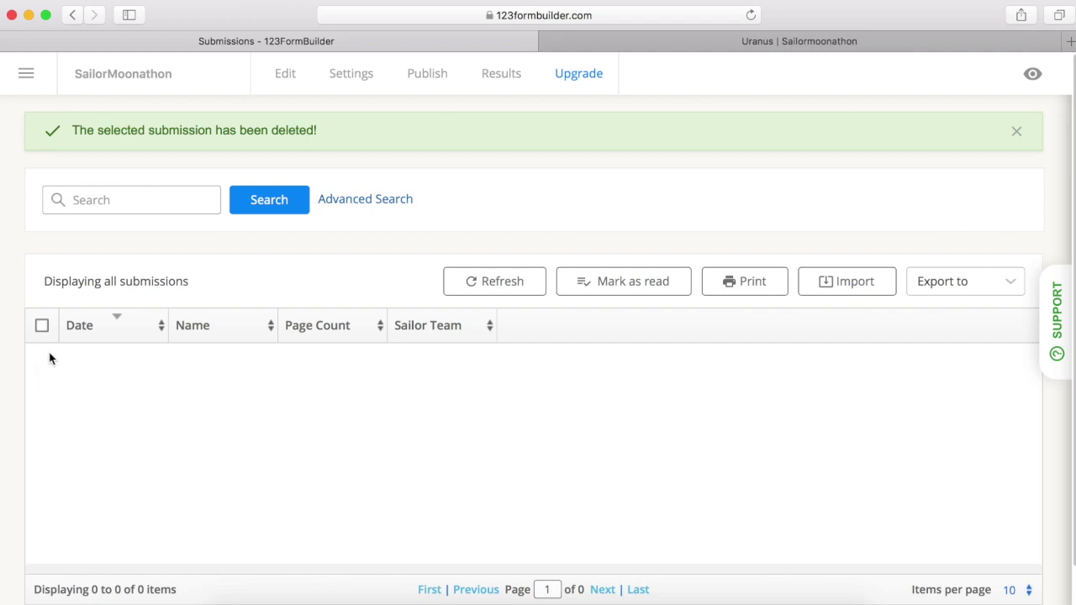
{"action": "scroll", "coordinate": [231, 468], "scroll_direction": "down", "scroll_amount": 1}
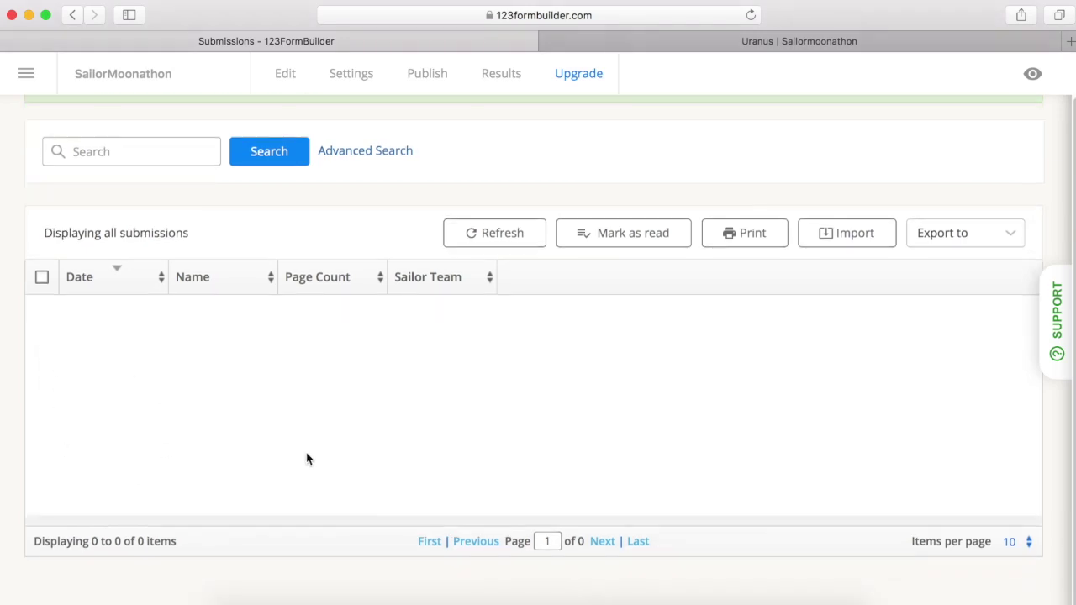
{"action": "scroll", "coordinate": [323, 445], "scroll_direction": "up", "scroll_amount": 1}
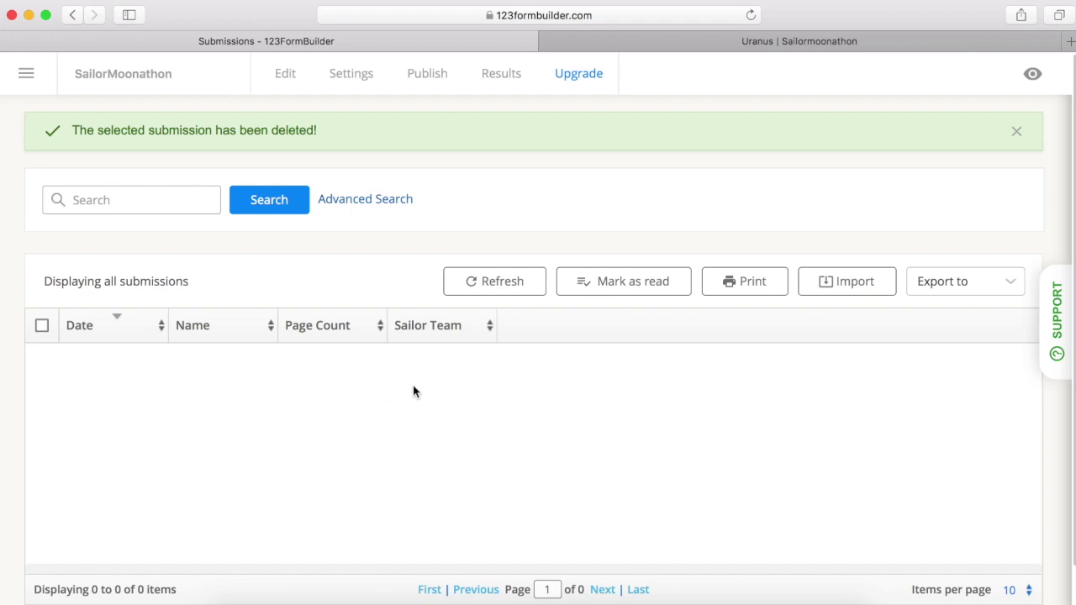
{"action": "left_click", "coordinate": [708, 48]}
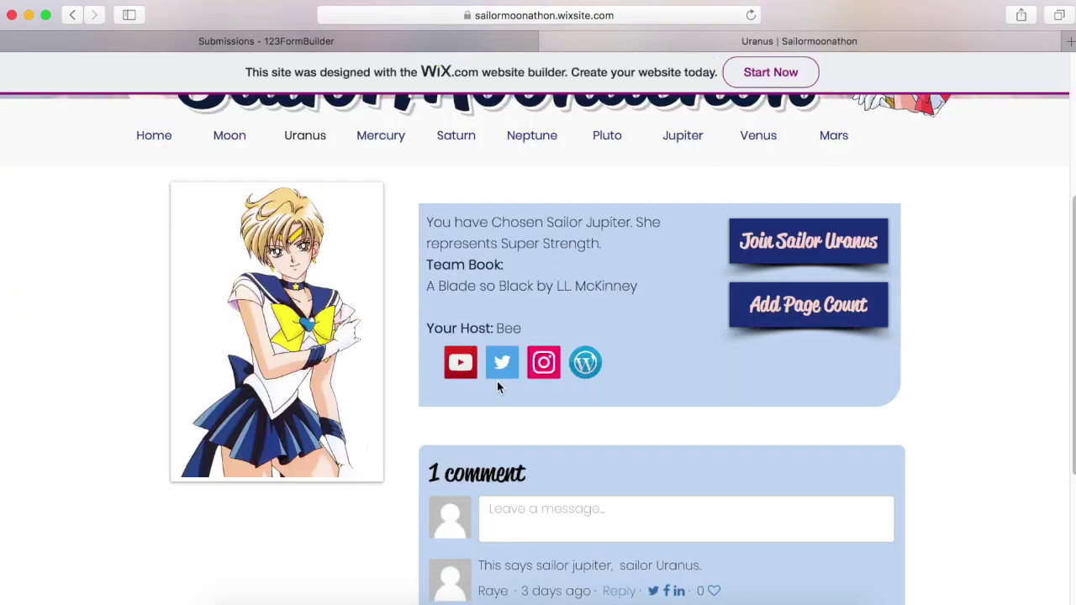
{"action": "scroll", "coordinate": [496, 381], "scroll_direction": "down", "scroll_amount": 3}
{"action": "scroll", "coordinate": [498, 375], "scroll_direction": "up", "scroll_amount": 6}
{"action": "scroll", "coordinate": [497, 370], "scroll_direction": "down", "scroll_amount": 5}
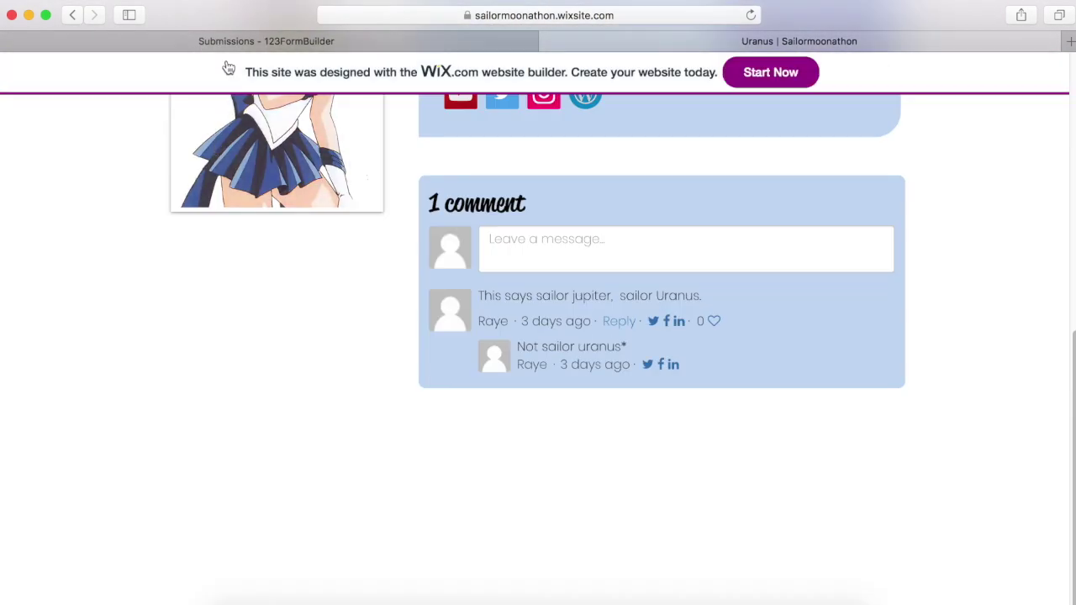
{"action": "left_click", "coordinate": [230, 44]}
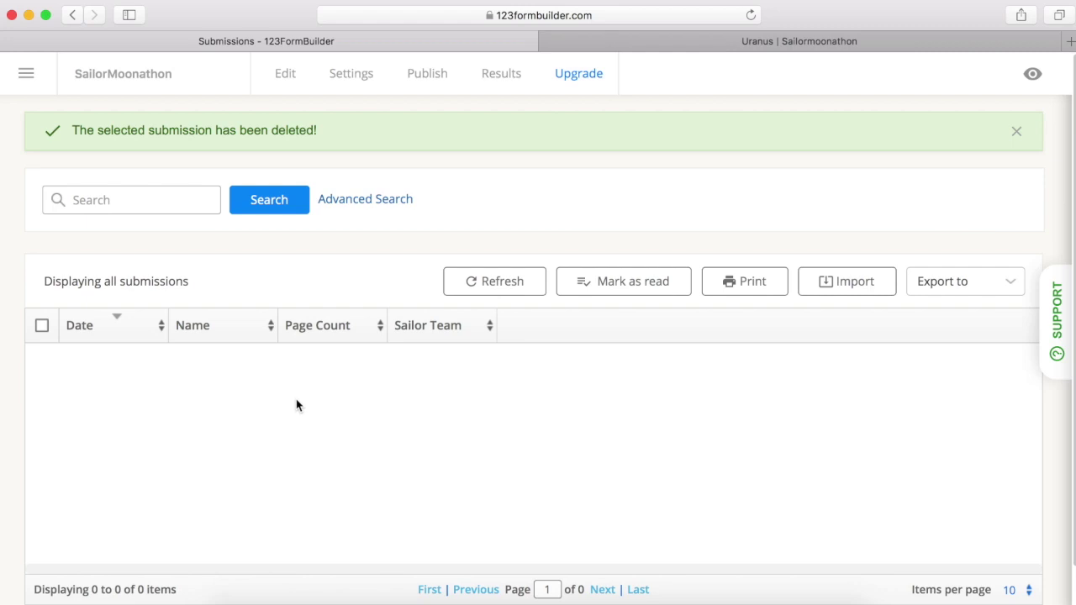
{"action": "left_click", "coordinate": [888, 35]}
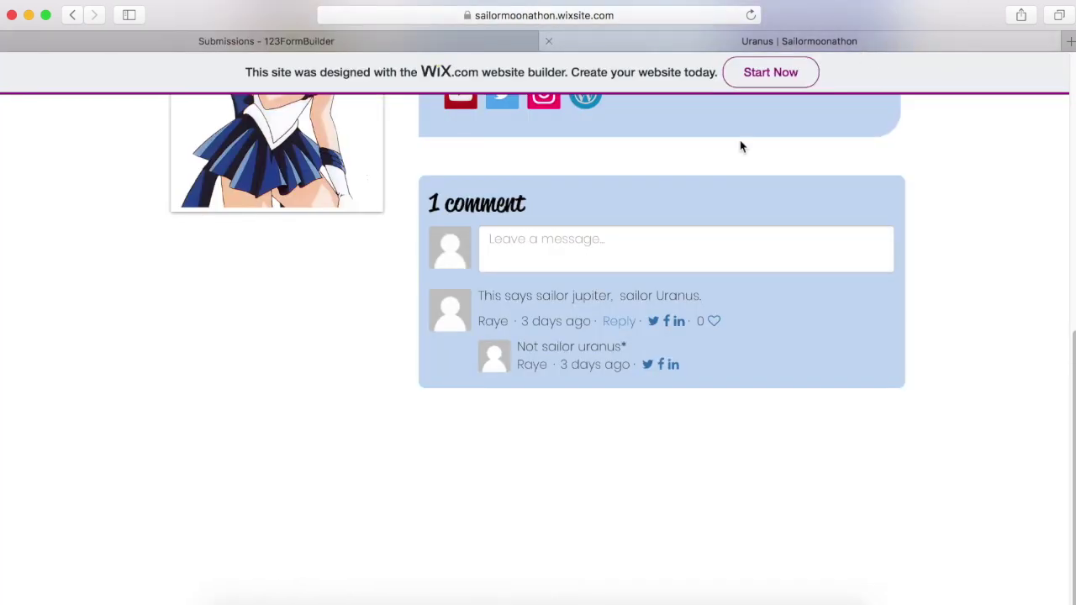
{"action": "scroll", "coordinate": [740, 143], "scroll_direction": "up", "scroll_amount": 3}
{"action": "scroll", "coordinate": [752, 295], "scroll_direction": "up", "scroll_amount": 3}
{"action": "scroll", "coordinate": [916, 369], "scroll_direction": "up", "scroll_amount": 2}
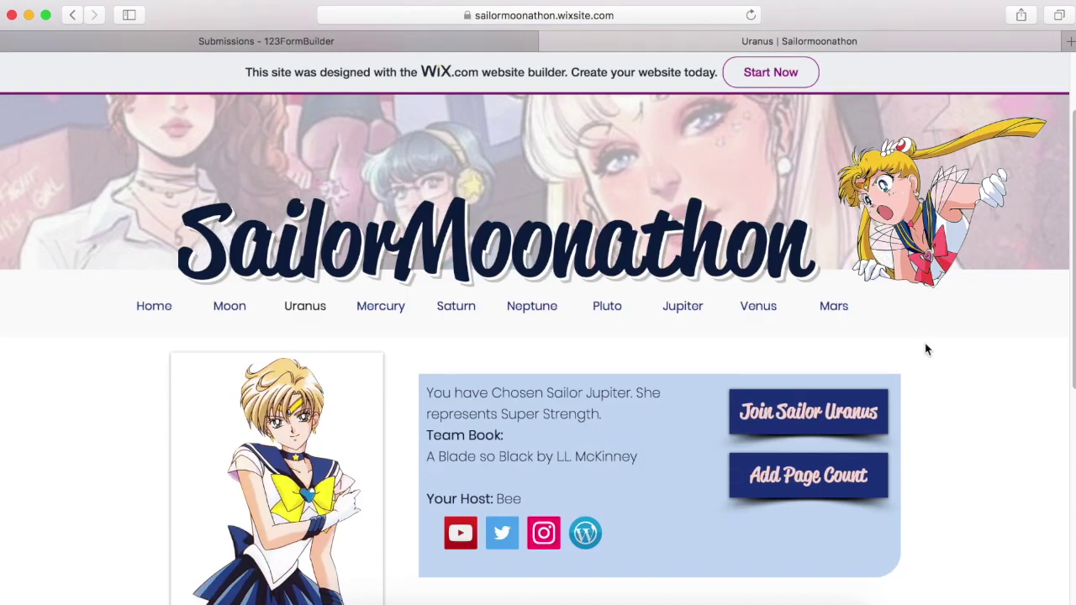
{"action": "scroll", "coordinate": [924, 345], "scroll_direction": "down", "scroll_amount": 4}
{"action": "scroll", "coordinate": [925, 346], "scroll_direction": "up", "scroll_amount": 5}
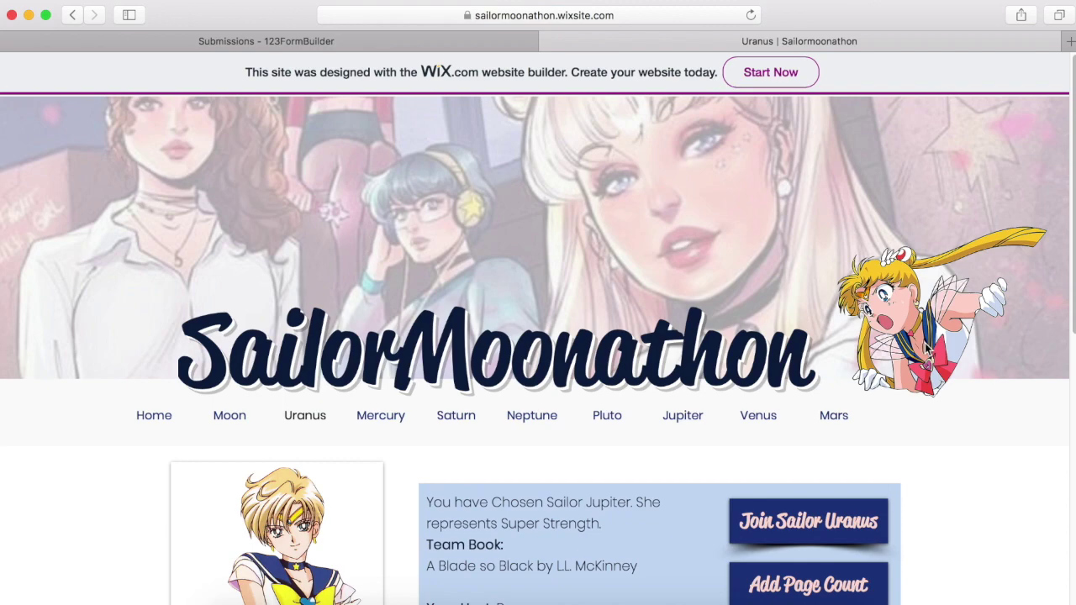
{"action": "scroll", "coordinate": [925, 348], "scroll_direction": "down", "scroll_amount": 2}
{"action": "scroll", "coordinate": [924, 350], "scroll_direction": "down", "scroll_amount": 3}
{"action": "scroll", "coordinate": [926, 350], "scroll_direction": "down", "scroll_amount": 5}
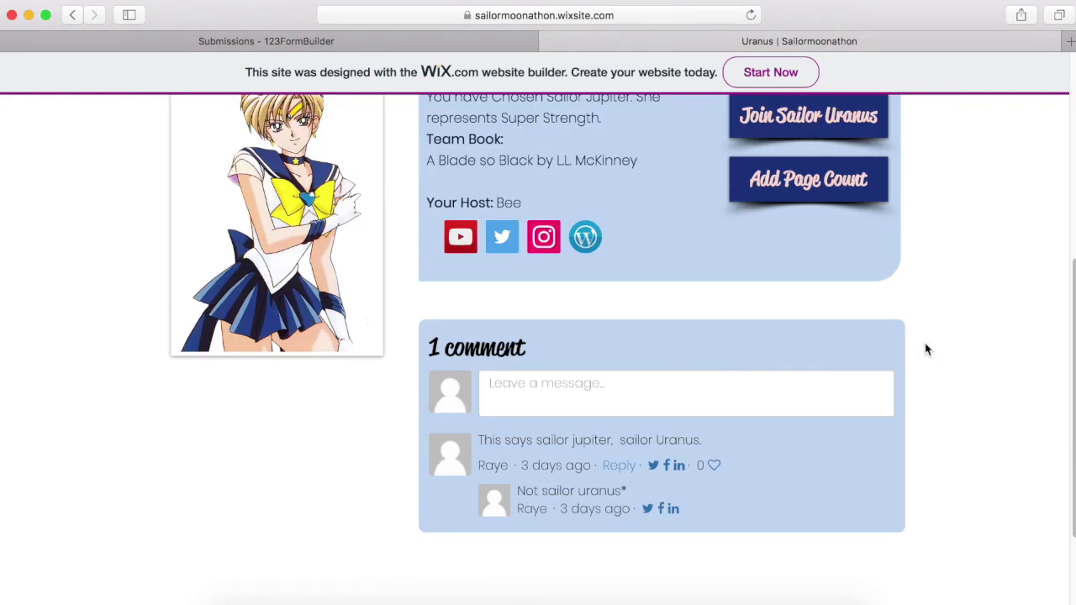
{"action": "scroll", "coordinate": [924, 349], "scroll_direction": "down", "scroll_amount": 3}
{"action": "scroll", "coordinate": [924, 348], "scroll_direction": "up", "scroll_amount": 8}
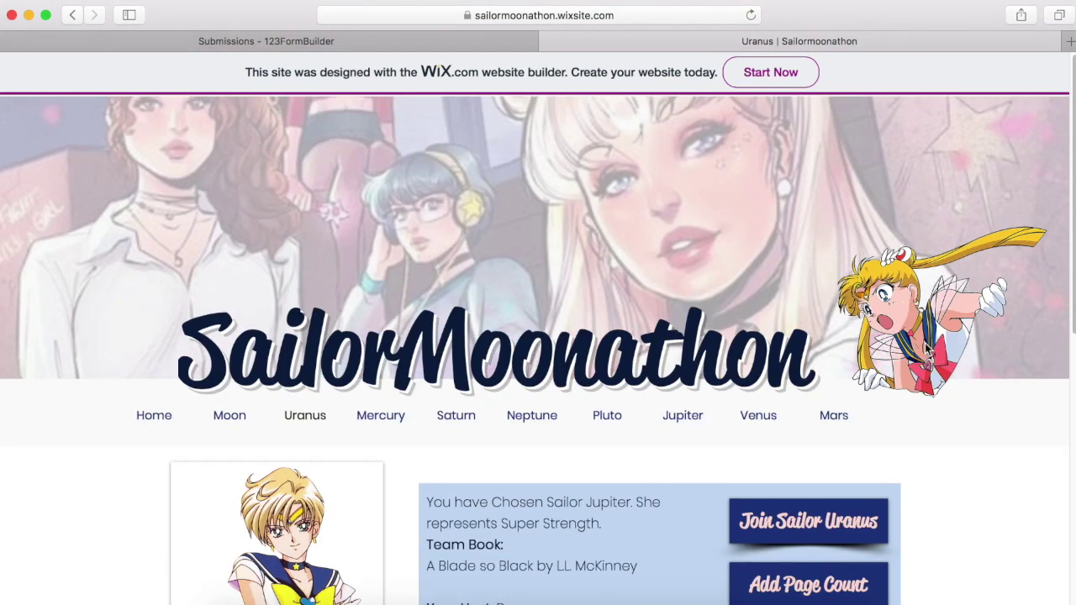
{"action": "scroll", "coordinate": [668, 343], "scroll_direction": "down", "scroll_amount": 4}
{"action": "scroll", "coordinate": [809, 325], "scroll_direction": "up", "scroll_amount": 2}
{"action": "scroll", "coordinate": [759, 291], "scroll_direction": "up", "scroll_amount": 3}
{"action": "left_click", "coordinate": [530, 16]}
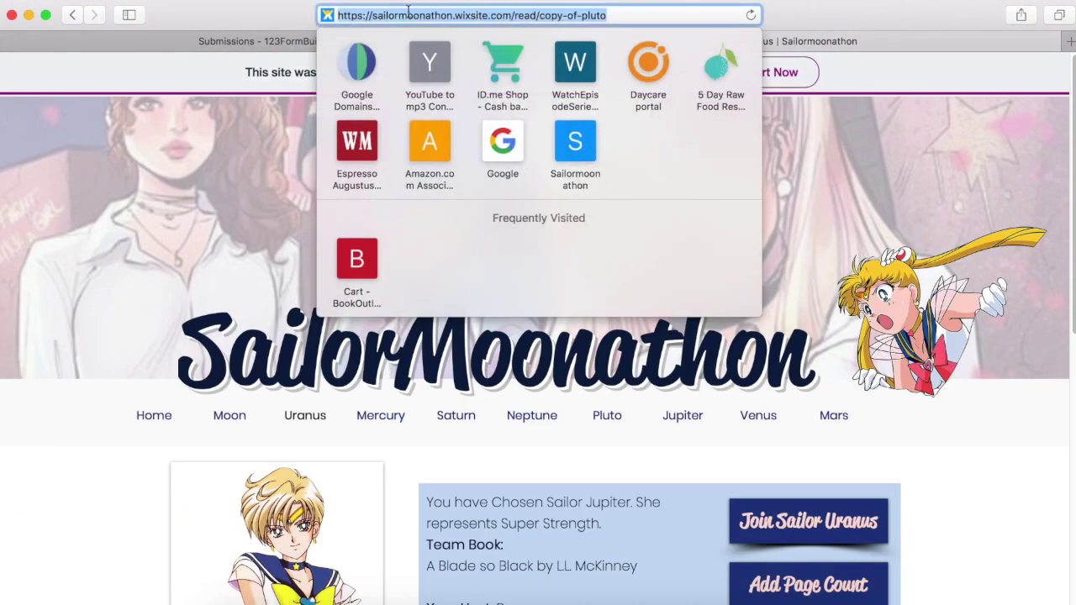
{"action": "left_click", "coordinate": [191, 81]}
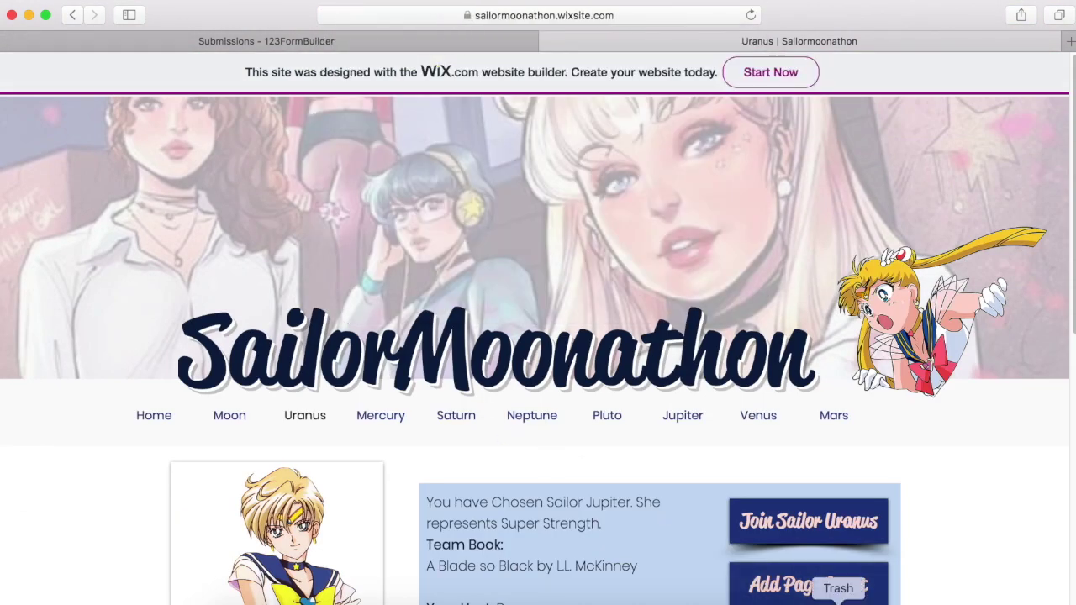